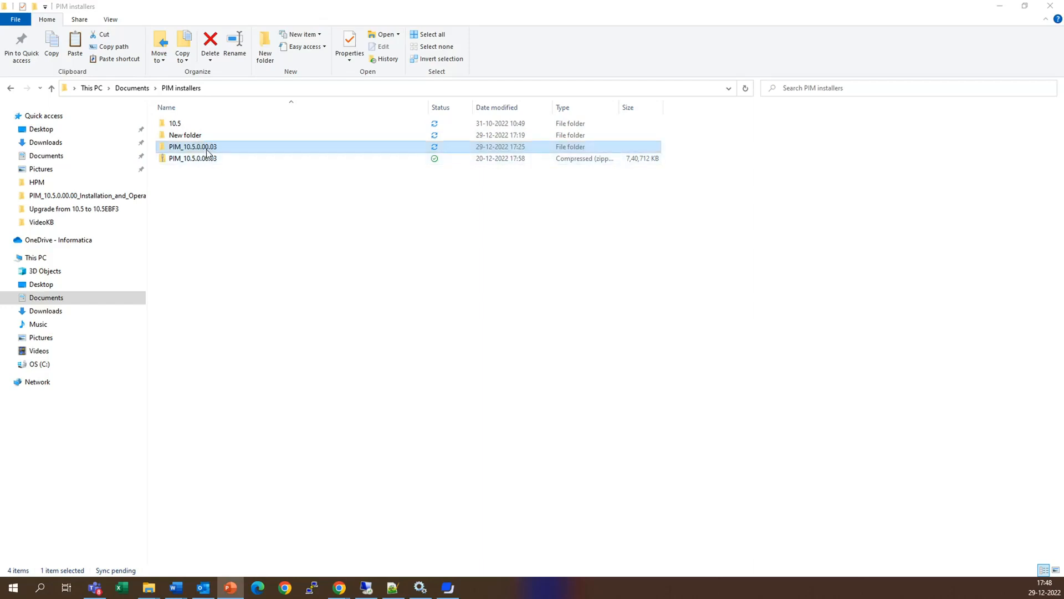
- Open the PIM_10.5.0.00.03 installer folder, and switch to the Product 360 Control Center login page in Chrome
double_click(207, 149)
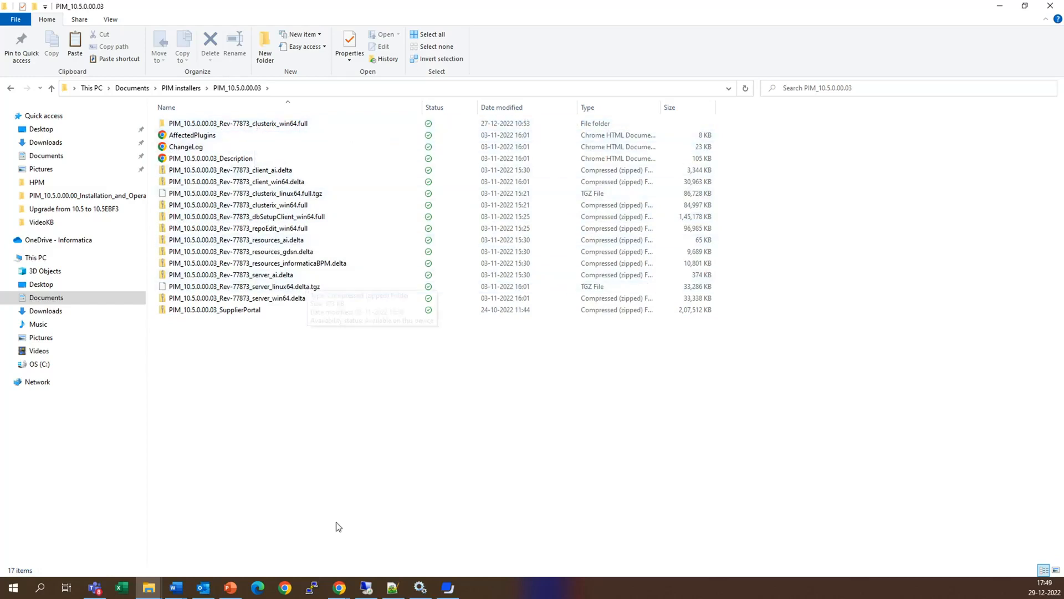
mouse_move(339, 589)
left_click(377, 539)
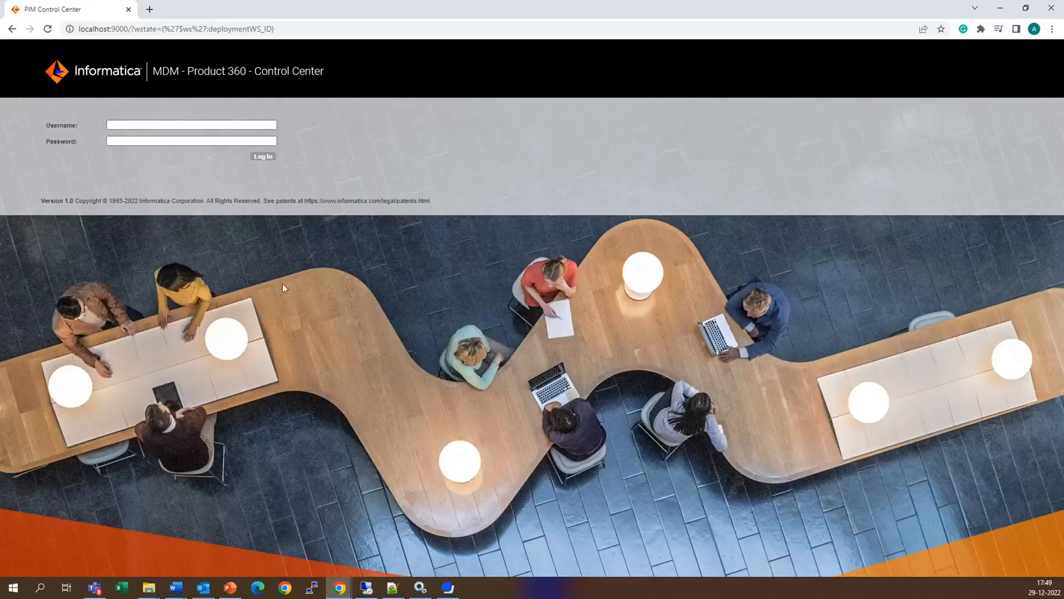
- Log in to the Control Center as clusterix with the account password, acknowledging the password warning and declining to save the credentials
left_click(186, 124)
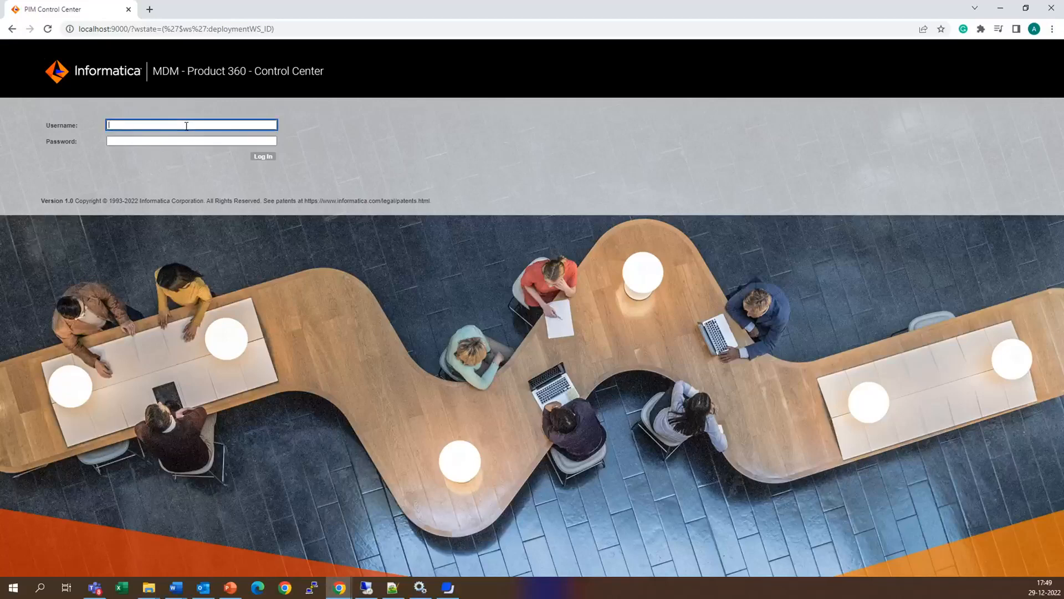
key("Tab")
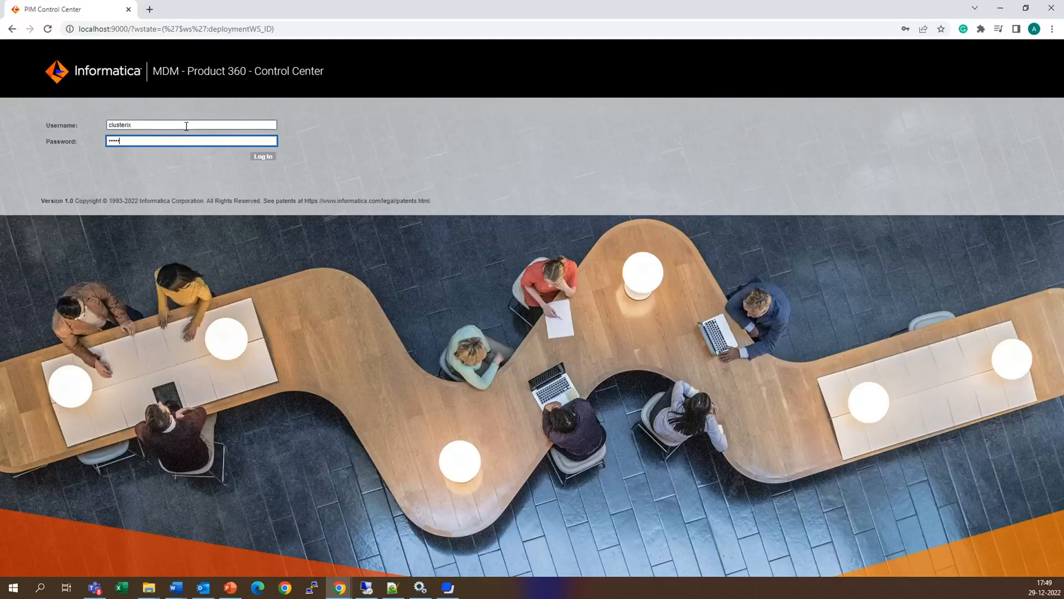
key("Return")
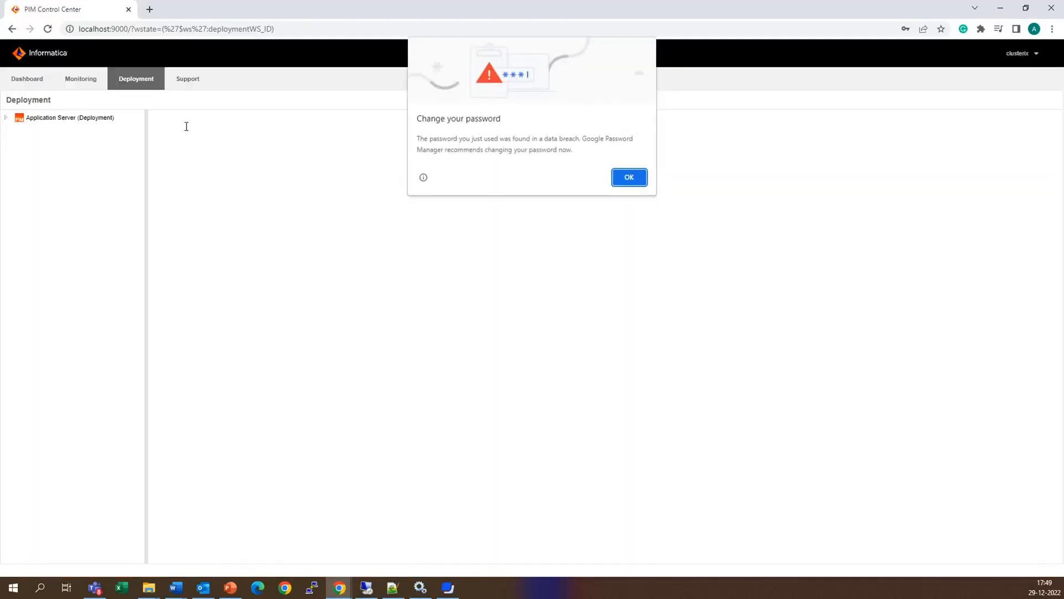
left_click(629, 177)
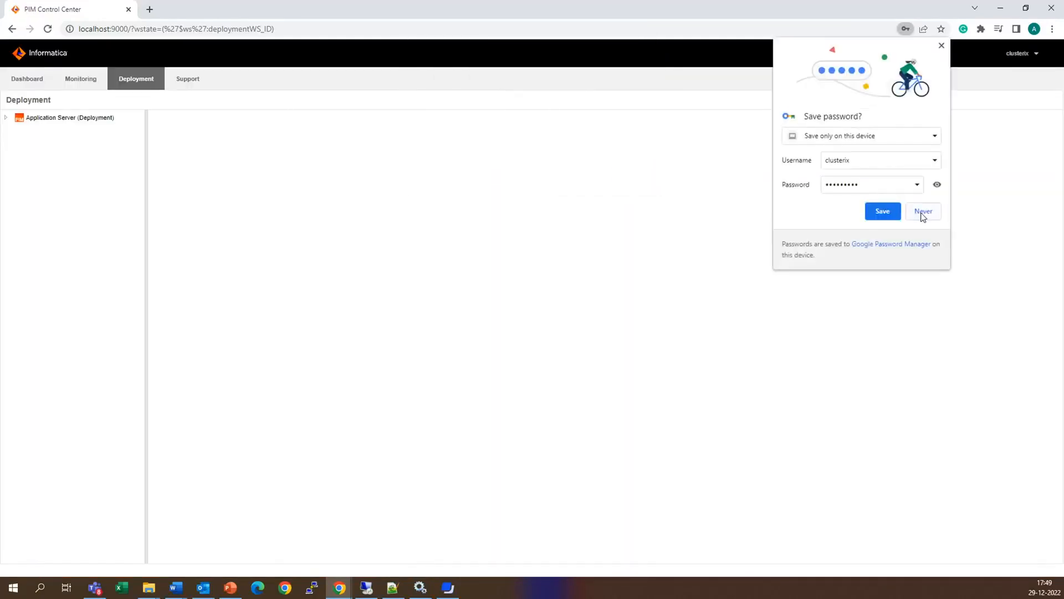
left_click(923, 211)
- Upload PIM_10.5.0.00.03_Rev-77873_server_win64.delta as an installation file on the Application Server's Installation page
left_click(6, 118)
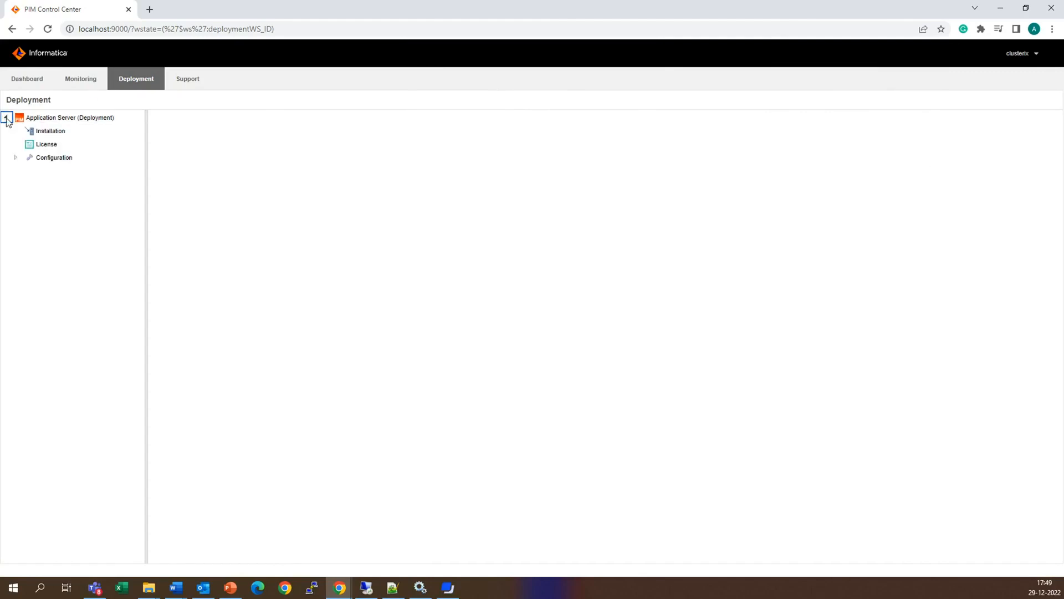
left_click(50, 131)
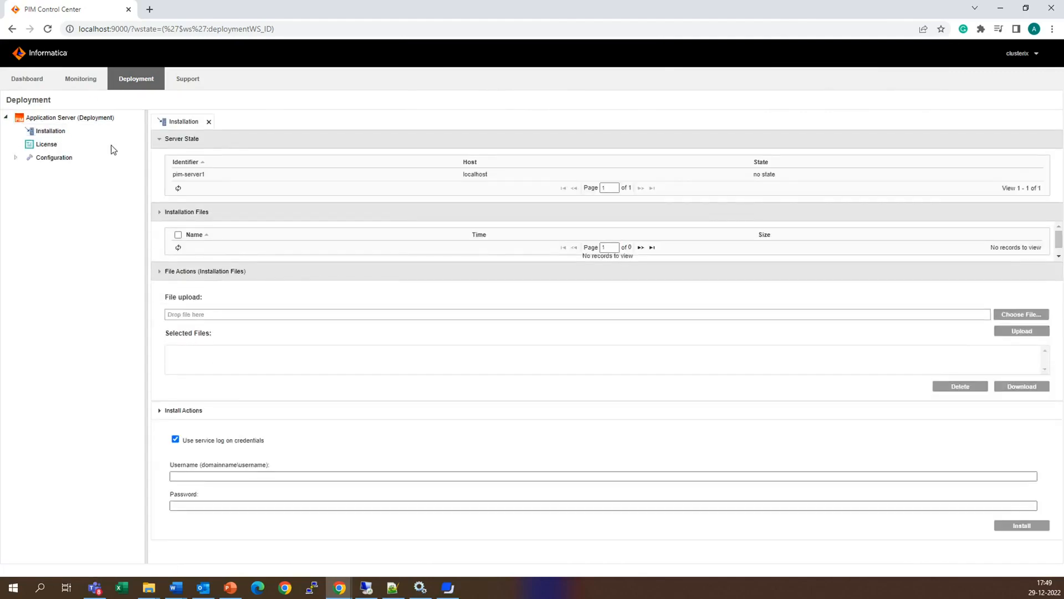
left_click(178, 234)
left_click(1019, 315)
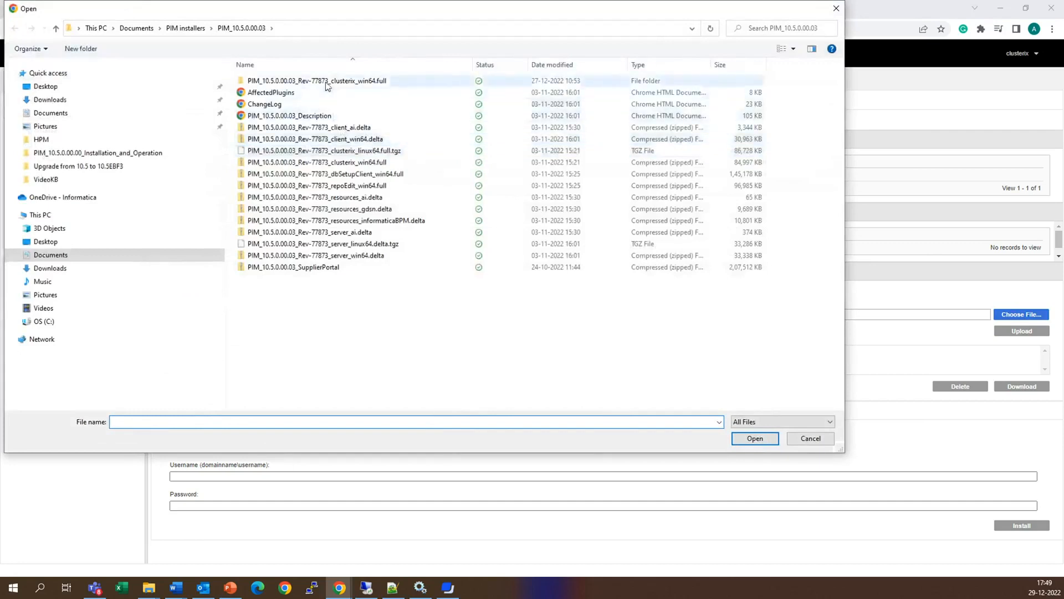
left_click(359, 257)
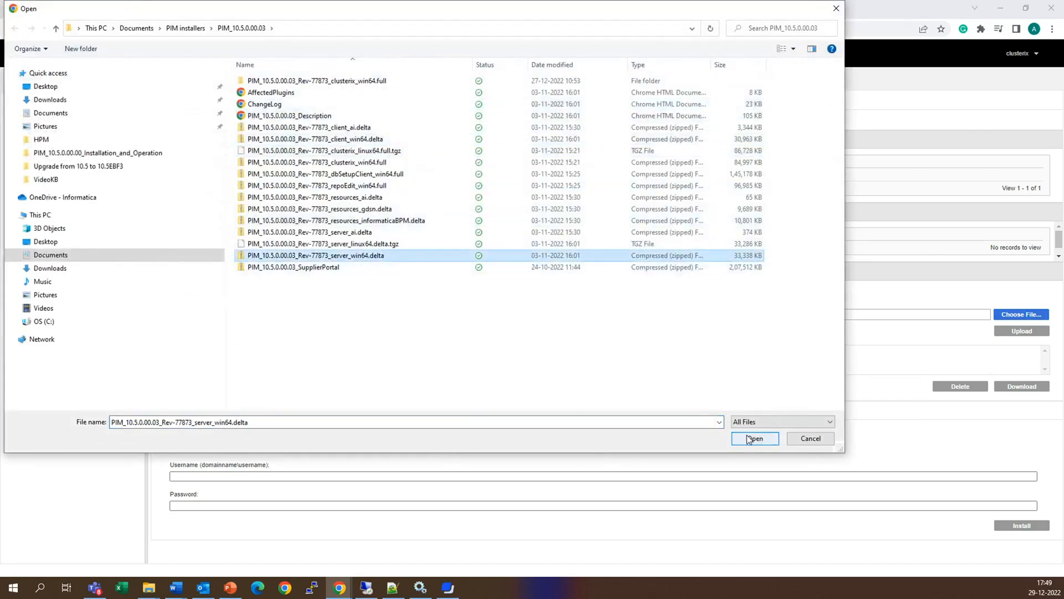
left_click(755, 438)
left_click(1018, 331)
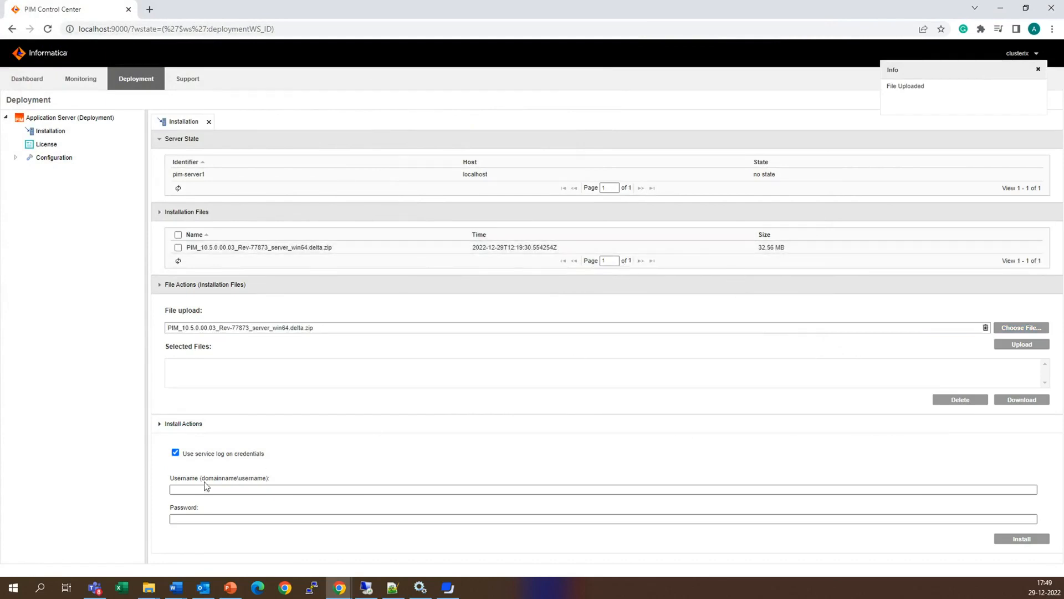
- Disable the use of service log on credentials and install the uploaded server package over the existing installation
left_click(175, 452)
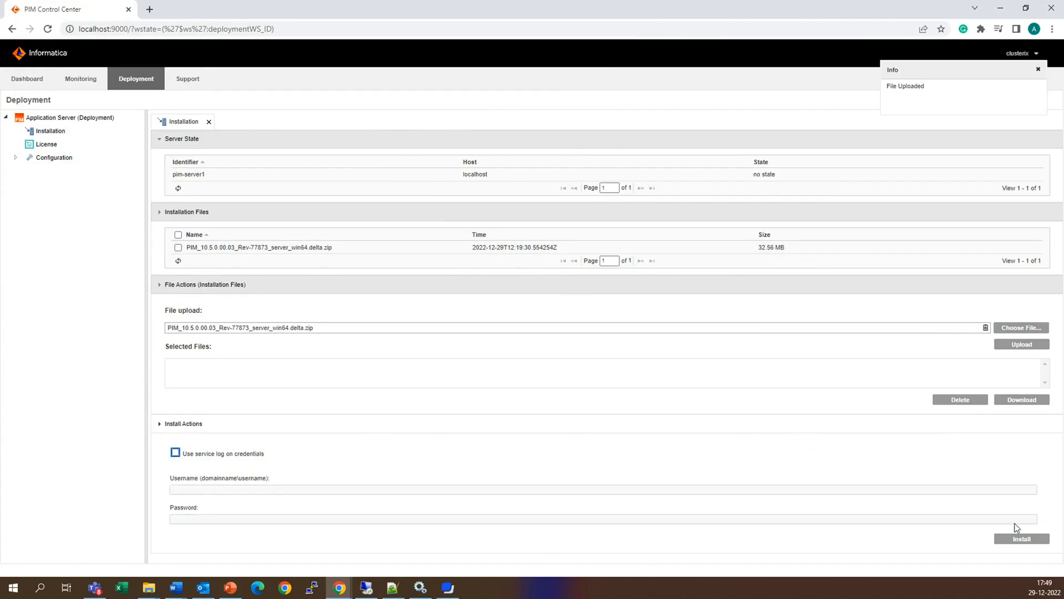
left_click(1021, 541)
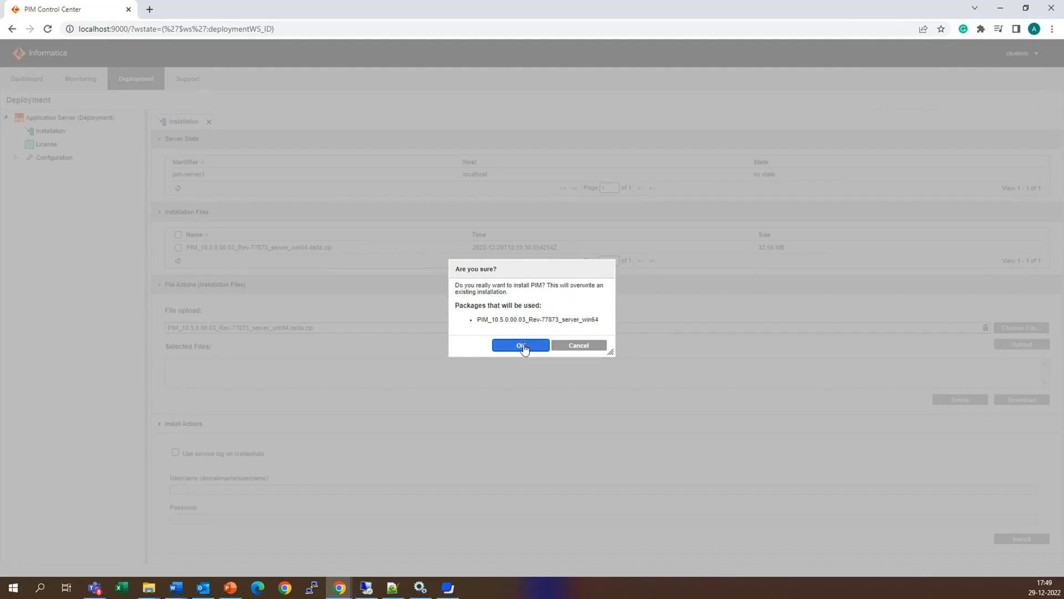
left_click(521, 346)
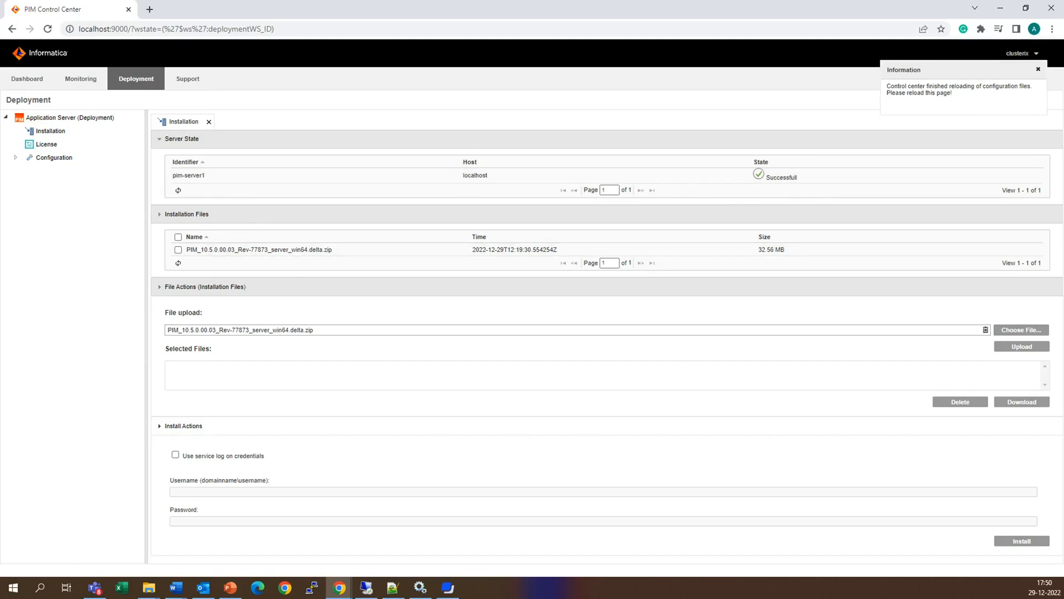
- Expand pim-server1 under the Application Server in the monitoring network and open one of its entries
key("alt+Tab")
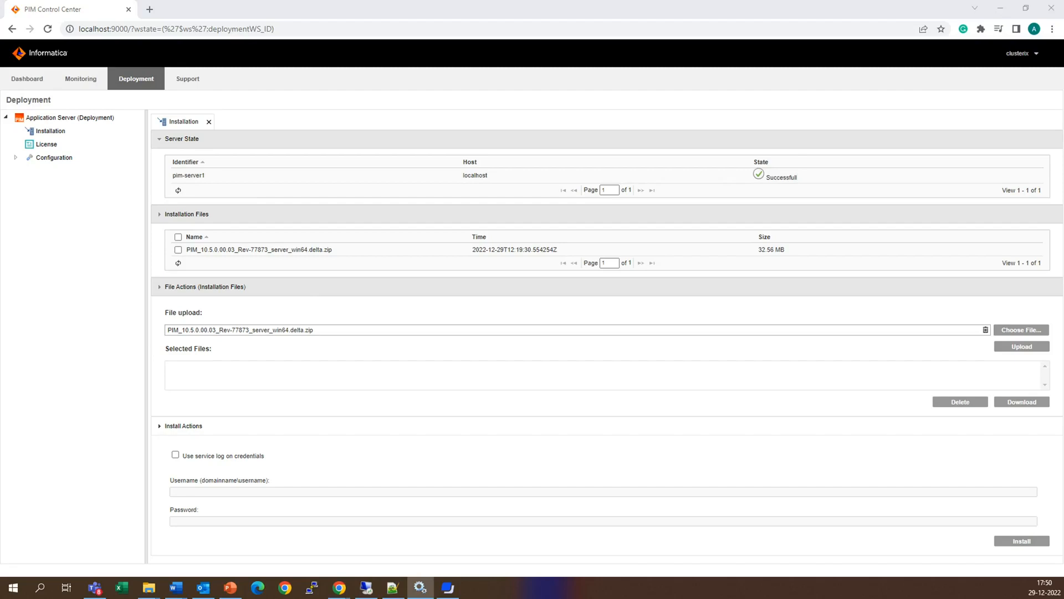
left_click(80, 78)
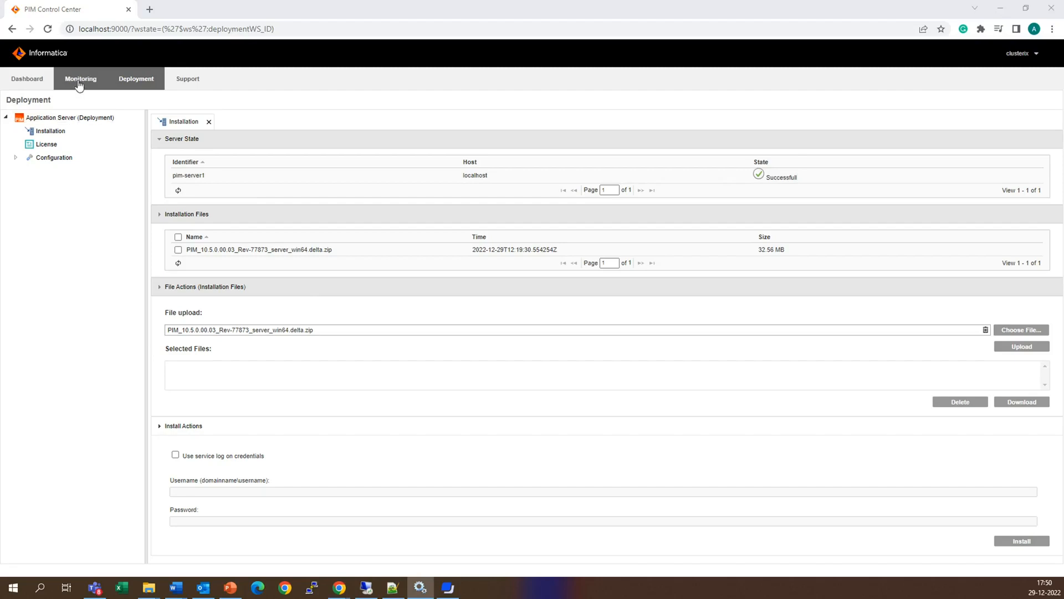
left_click(6, 117)
left_click(15, 130)
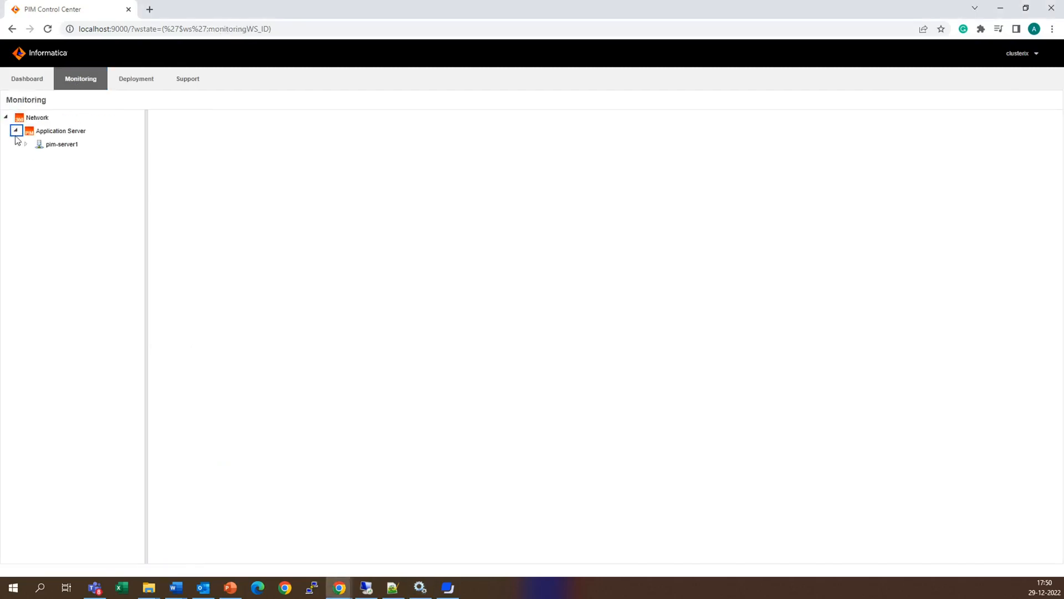
left_click(26, 143)
left_click(60, 197)
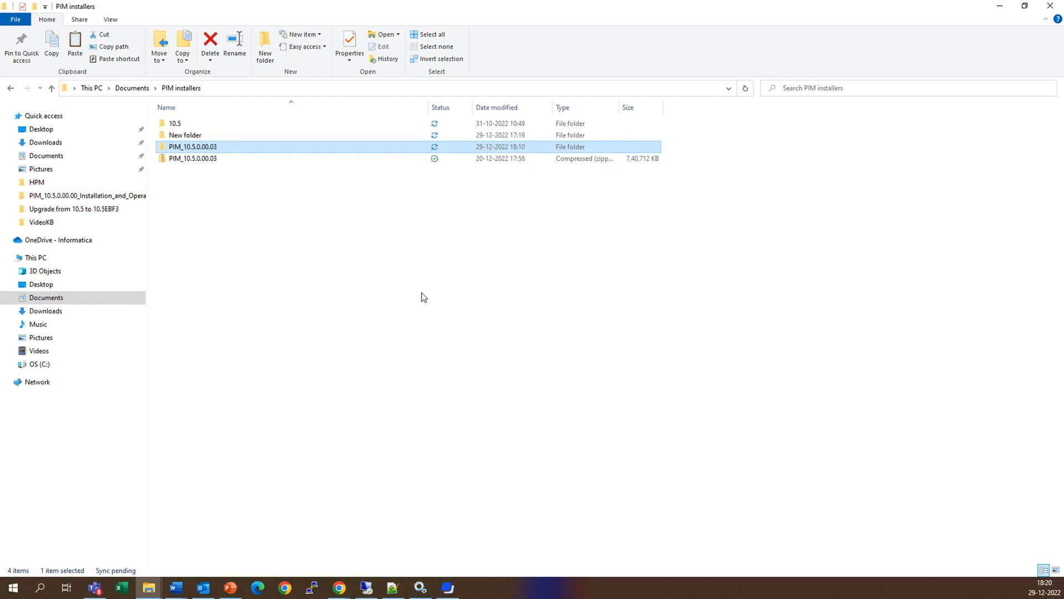
- Select all plugin files in the server\plugins folder of the extracted PIM_10.5.0.00.03_Rev-77873_server_win64.delta package for copying
double_click(207, 147)
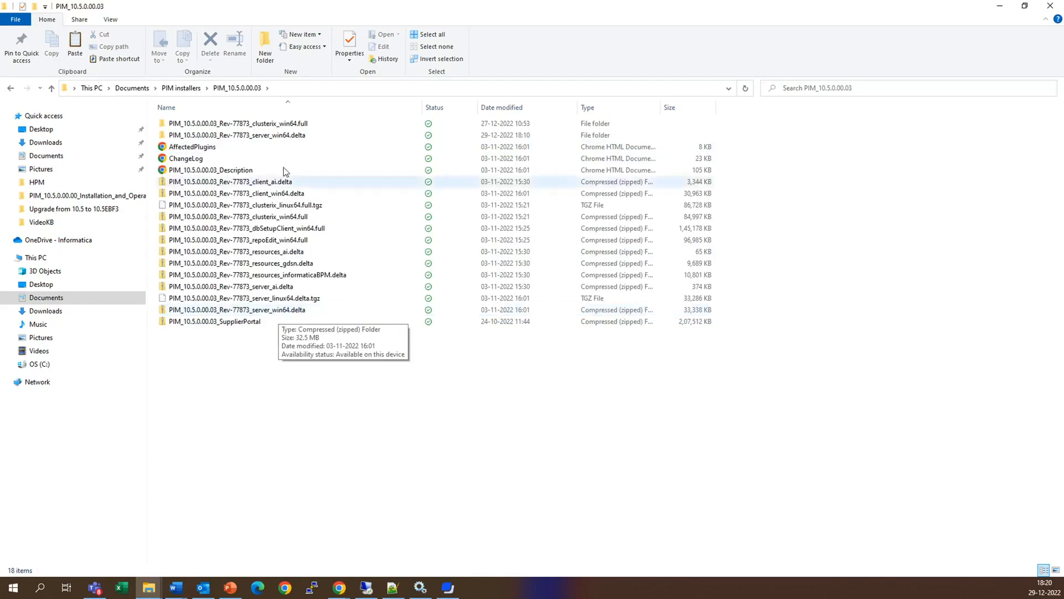
double_click(286, 136)
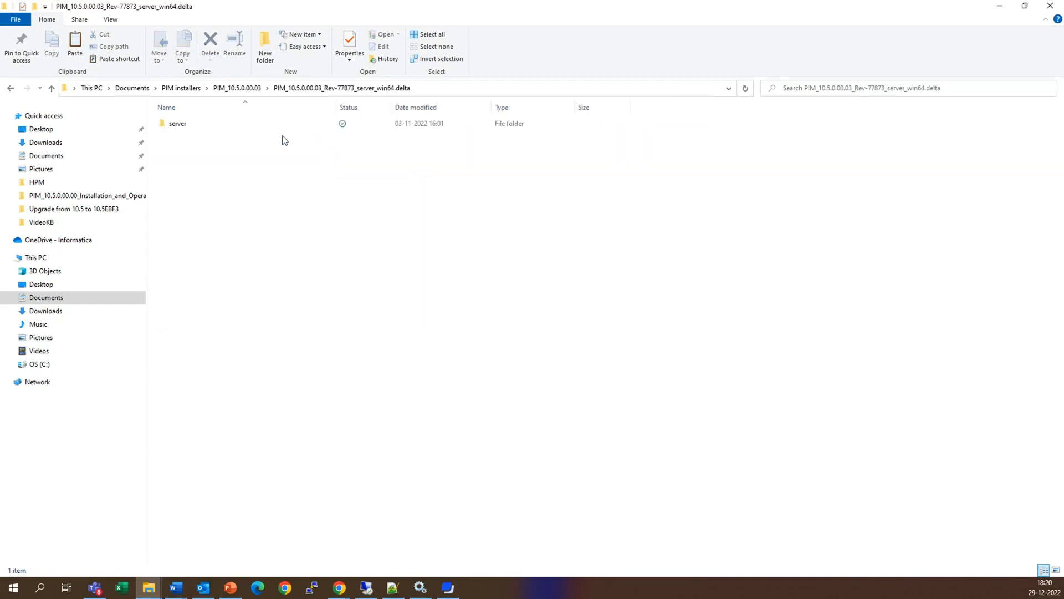
double_click(227, 124)
double_click(198, 137)
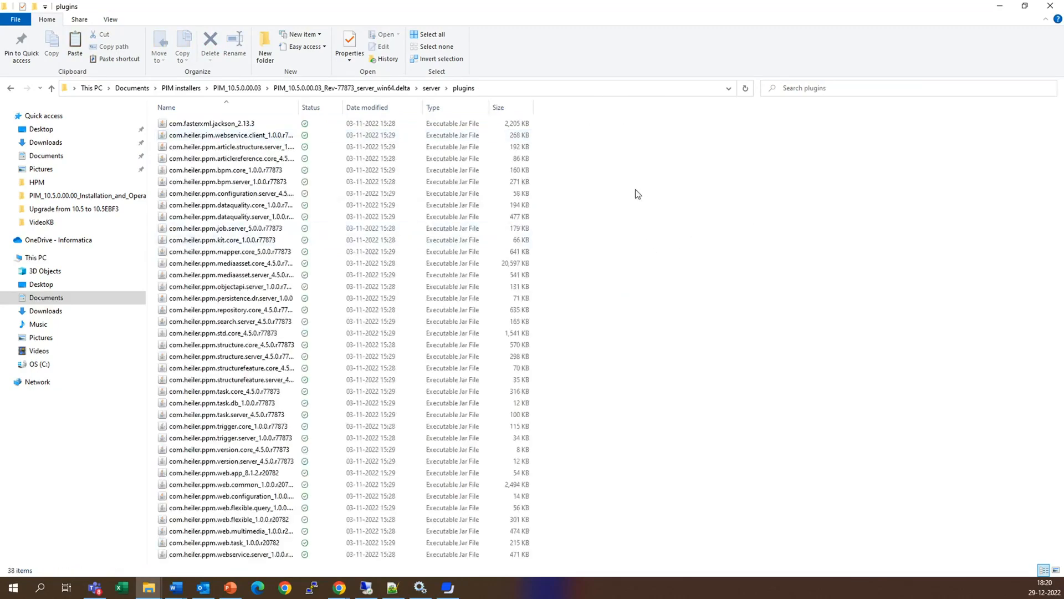
key("ctrl+a")
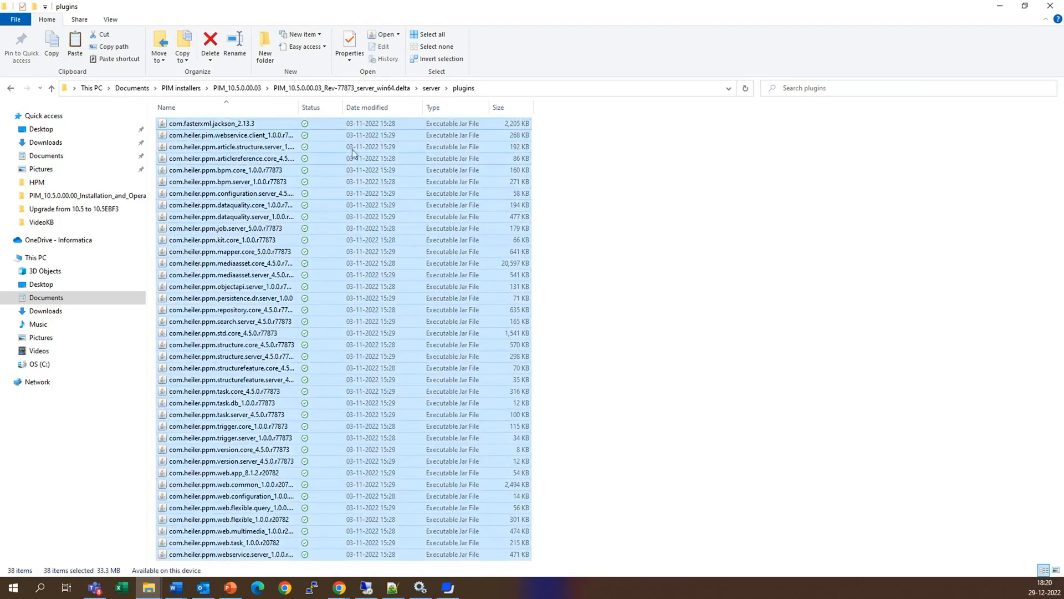
- Paste the delta plugin files into the plugins folder of the server installation at C:\PIM\105\server
left_click(149, 587)
left_click(108, 536)
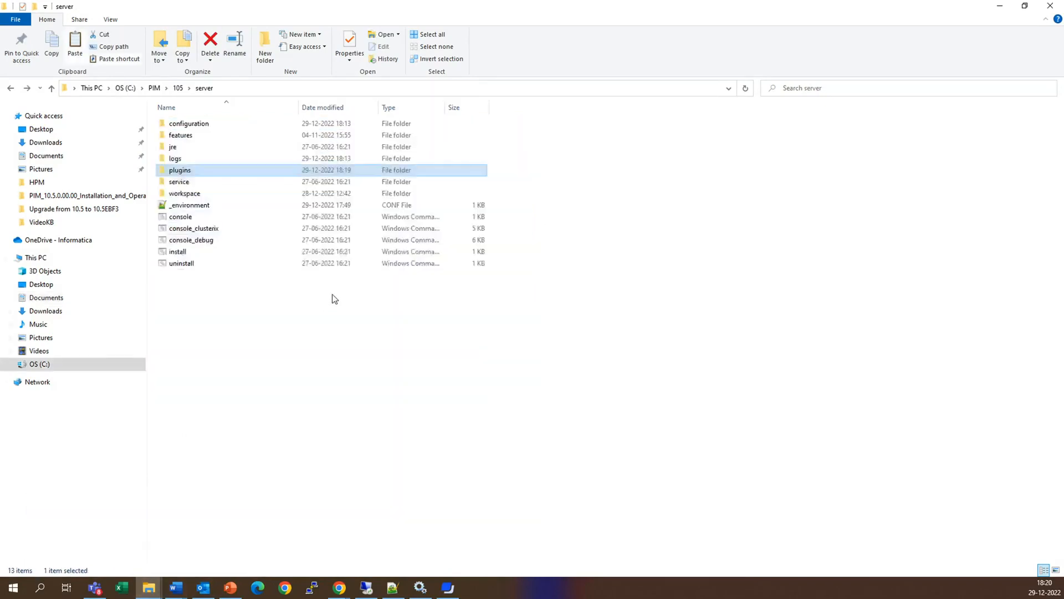
double_click(192, 168)
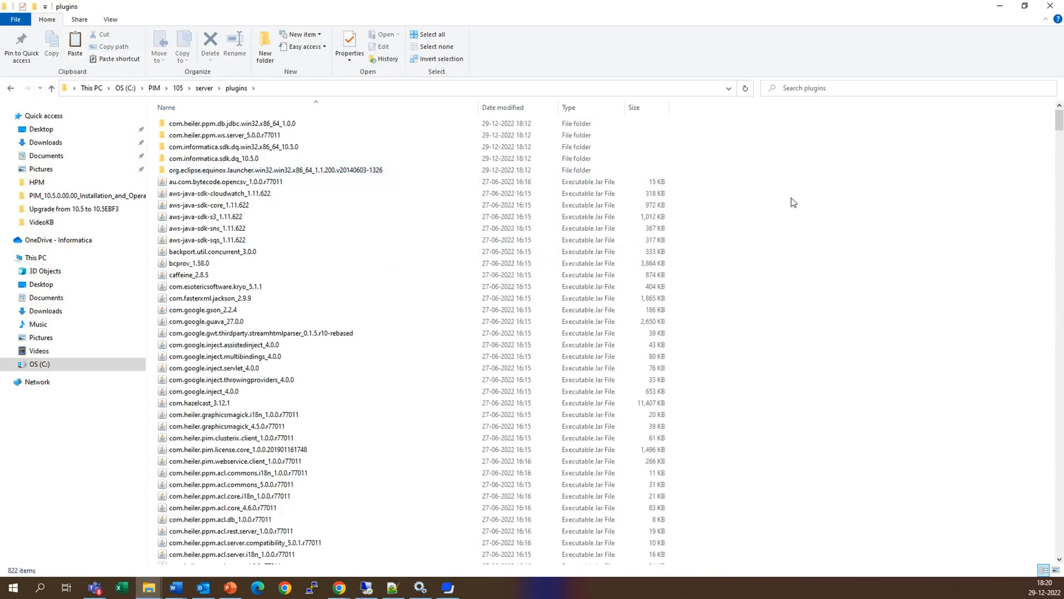
key("ctrl+v")
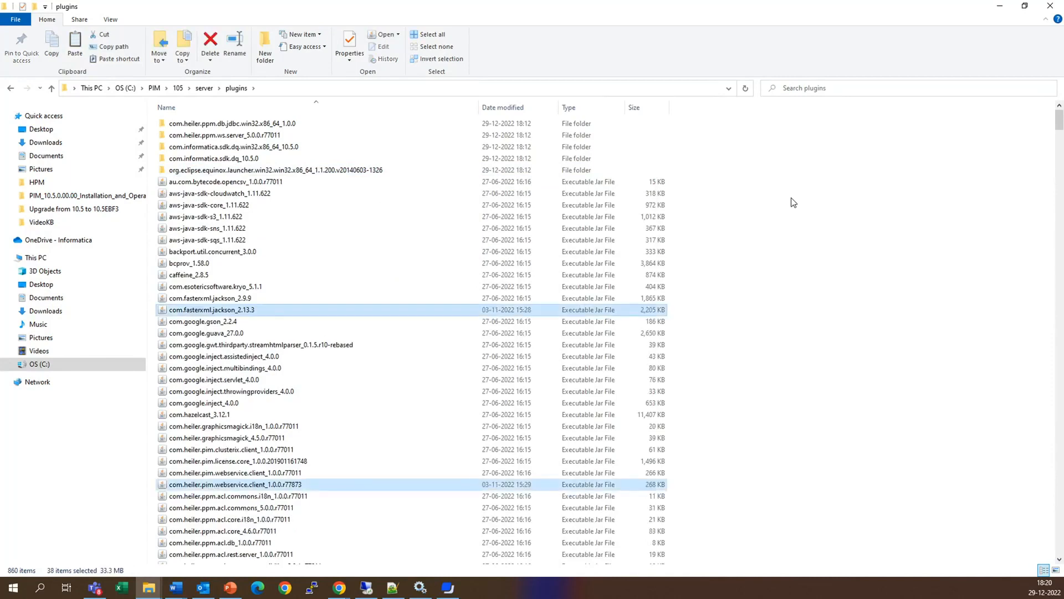
- Swap the selection from the new to the old versions: com.fasterxml.jackson_2.9.9 and com.heiler.pim.webservice.client_1.0.0.r77011
left_click(225, 299, "ctrl")
left_click(227, 310, "ctrl")
left_click(274, 474, "ctrl")
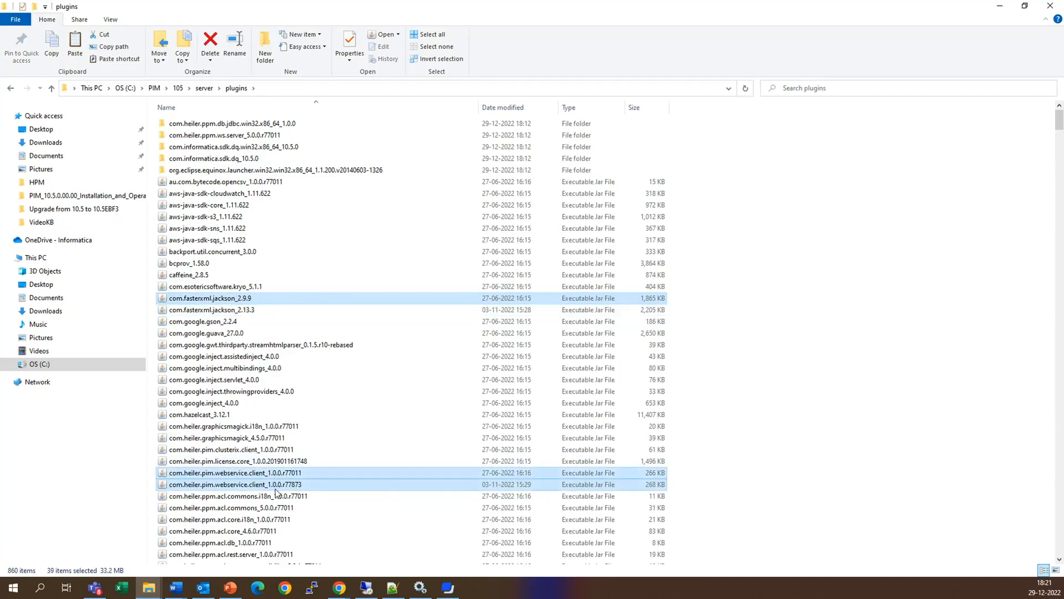
left_click(279, 485, "ctrl")
- Select the r77011 versions of article.structure.server and articlereference.core, and deselect their r77873 counterparts
left_click_drag(1060, 559, 1059, 559)
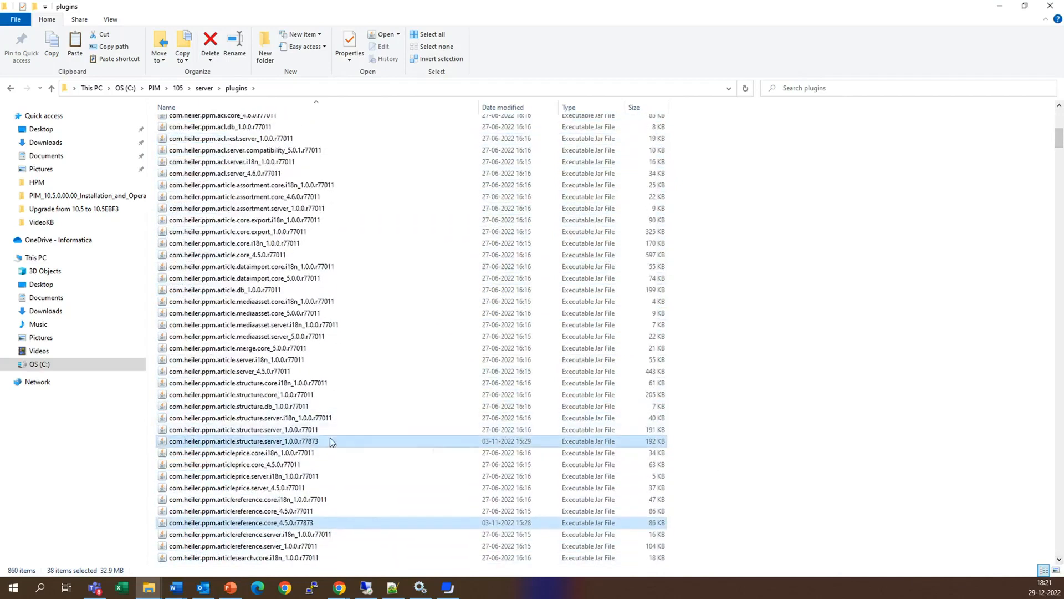
left_click(314, 430, "ctrl")
left_click(308, 444, "ctrl")
left_click(299, 513, "ctrl")
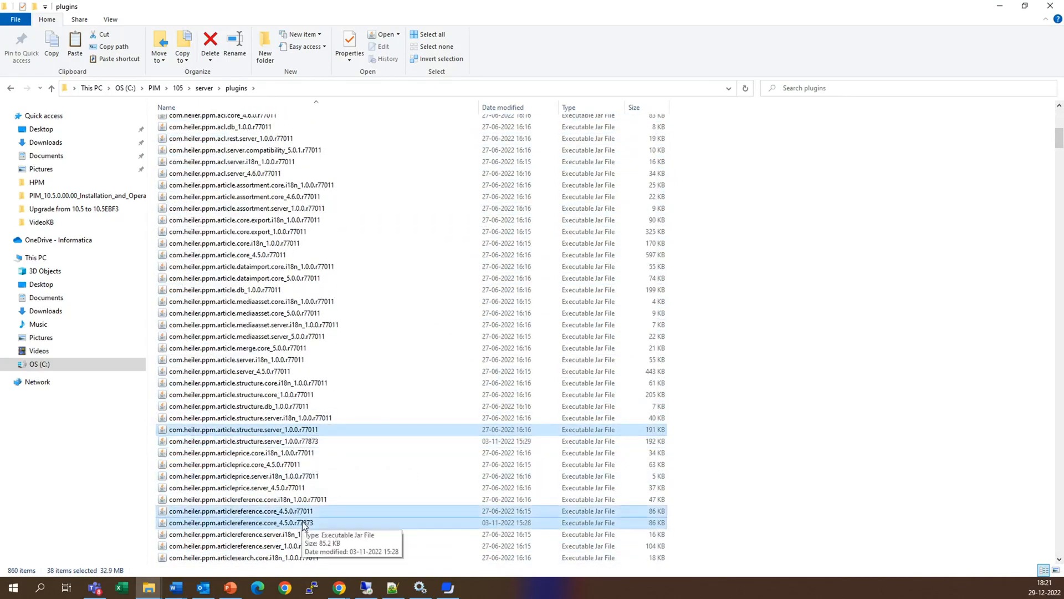
left_click(303, 524, "ctrl")
- Select the r77011 versions of bpm.core and bpm.server, and deselect their r77873 counterparts
left_click_drag(1060, 560, 1060, 560)
left_click(277, 348, "ctrl")
left_click(275, 361, "ctrl")
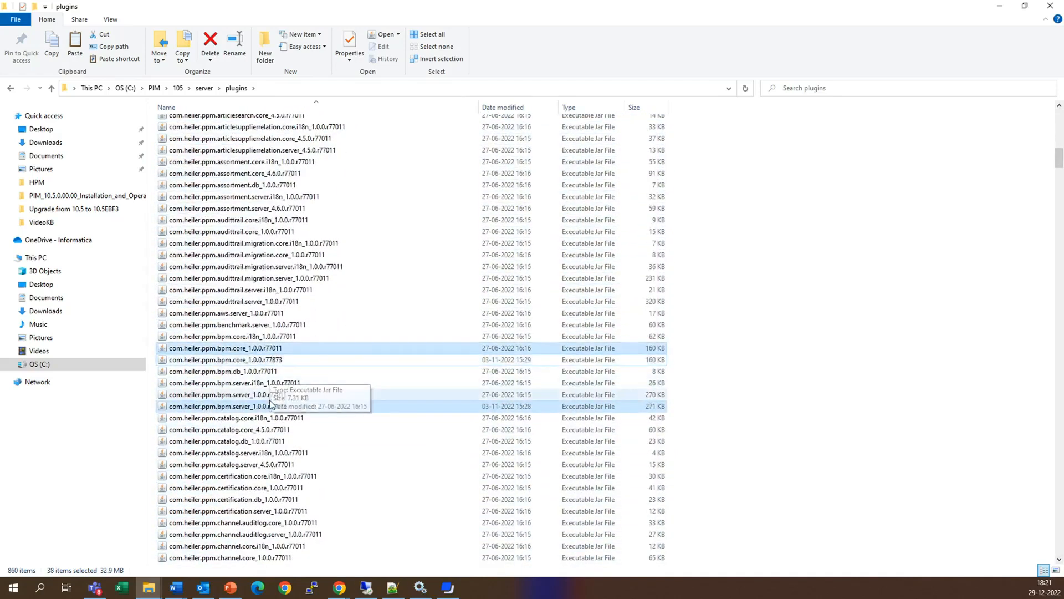
left_click(277, 396, "ctrl")
left_click(277, 407, "ctrl")
- Select the r77011 versions of configuration.server, dataquality.core and dataquality.server, and deselect their r77873 counterparts
left_click_drag(1060, 560, 1059, 560)
left_click(295, 279, "ctrl")
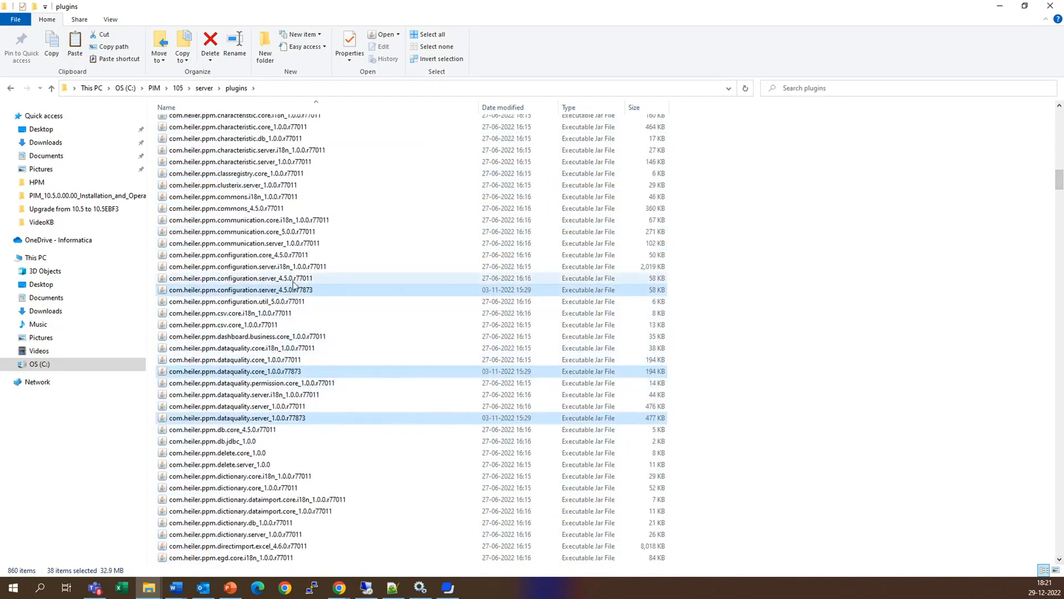
left_click(292, 290, "ctrl")
left_click(282, 360, "ctrl")
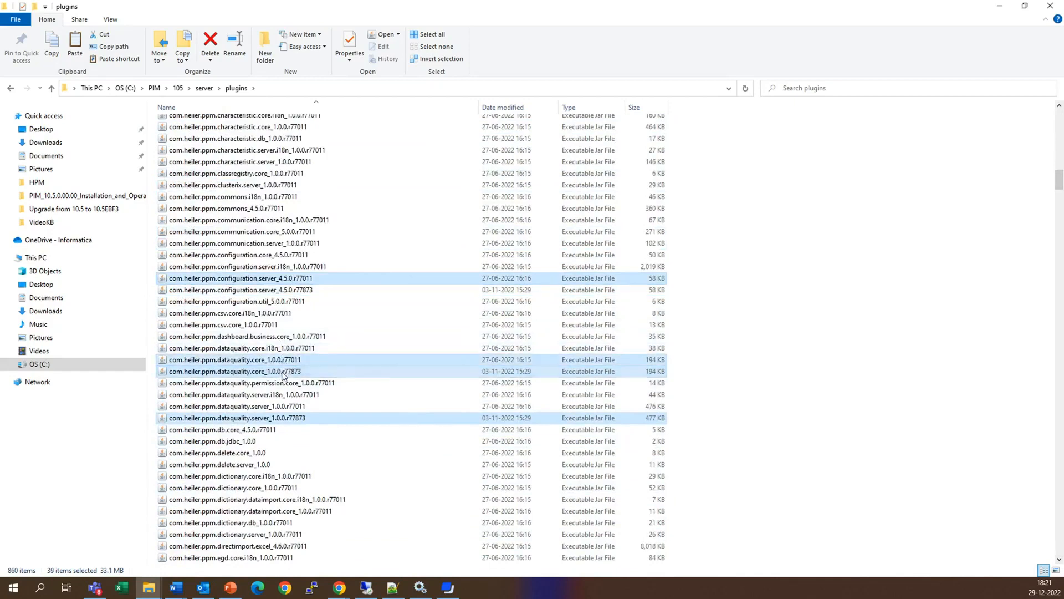
left_click(283, 371, "ctrl")
left_click(286, 407, "ctrl")
left_click(286, 418, "ctrl")
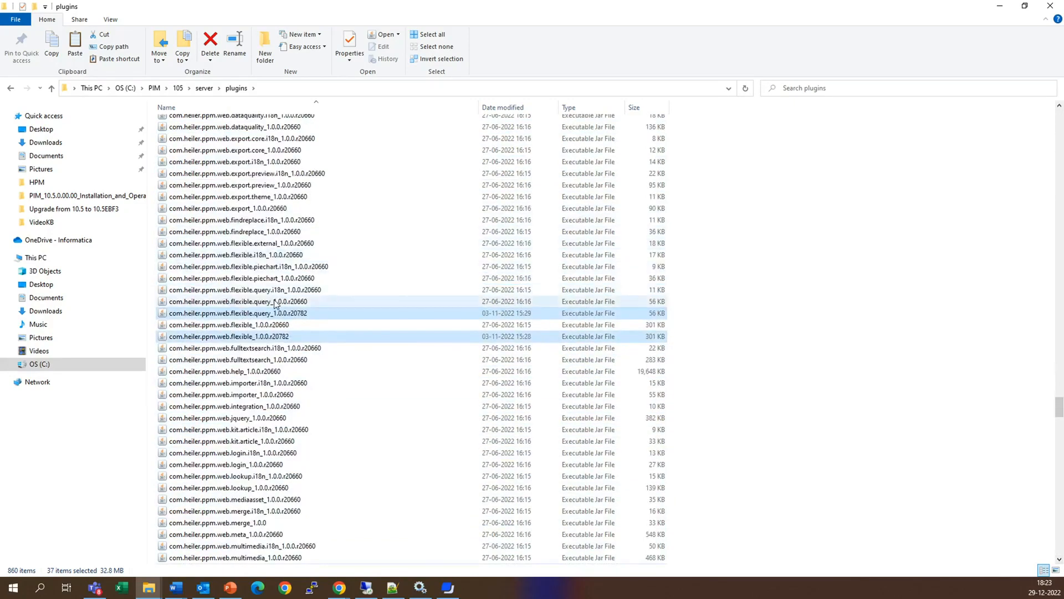
- Select the r20660 versions of web.flexible.query, web.flexible and web.multimedia, and deselect their r20782 counterparts
left_click(276, 303, "ctrl")
left_click(279, 337, "ctrl")
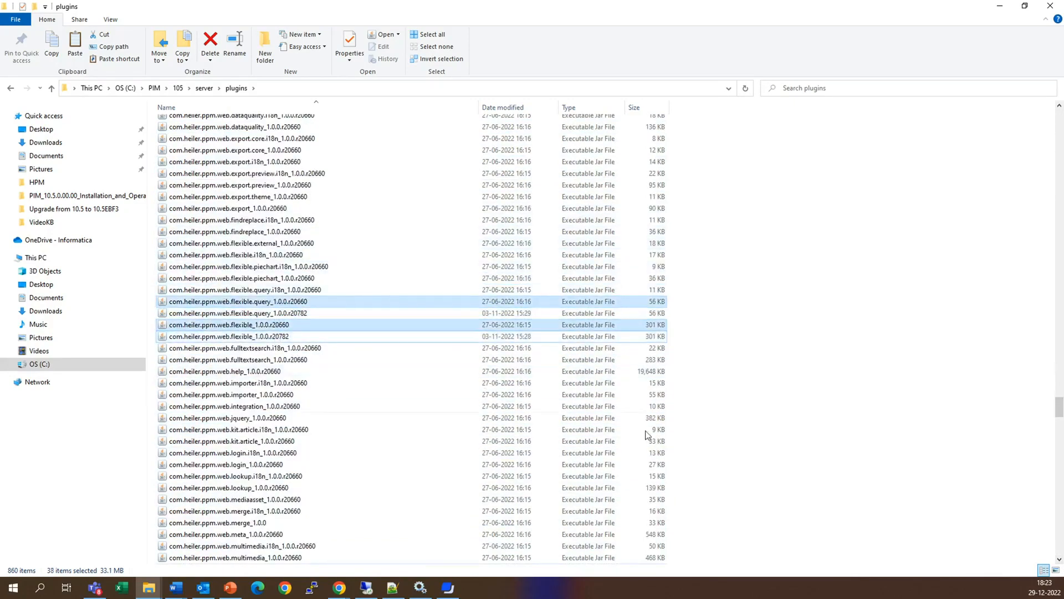
scroll(1059, 560, "down", 6)
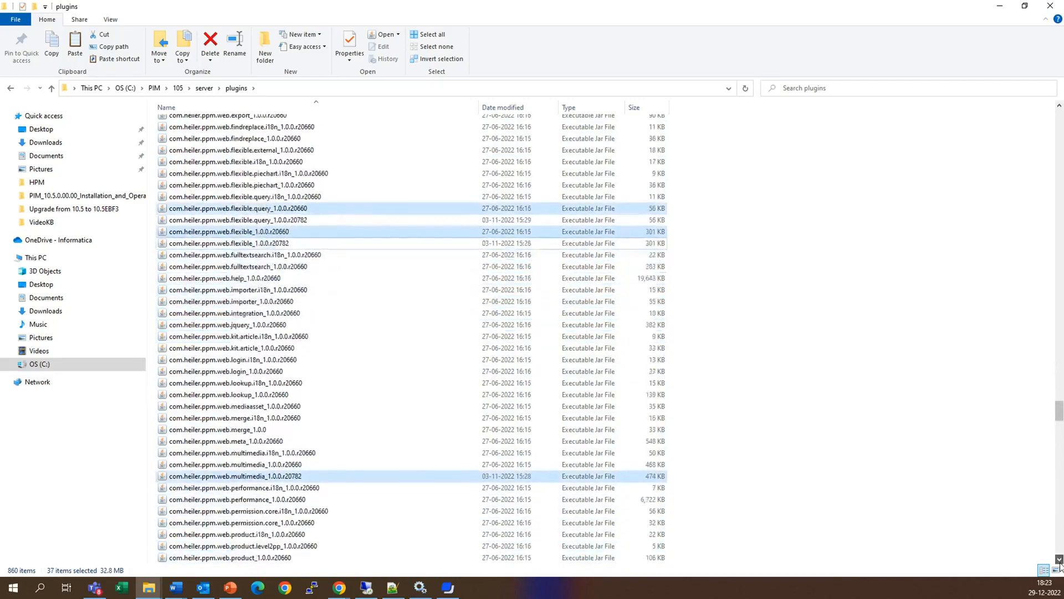
left_click(281, 337, "ctrl")
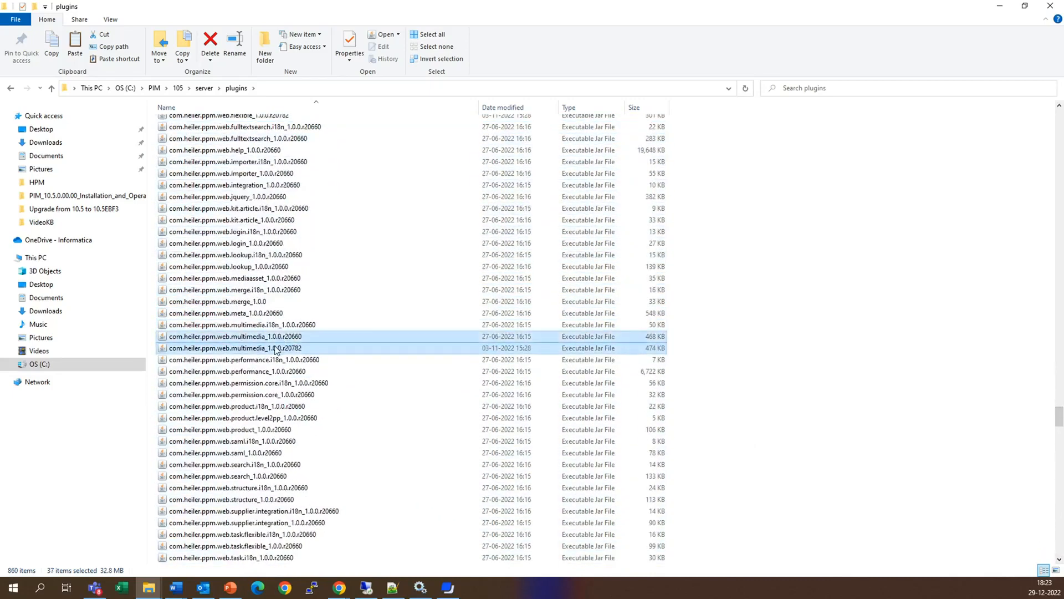
scroll(1059, 559, "down", 7)
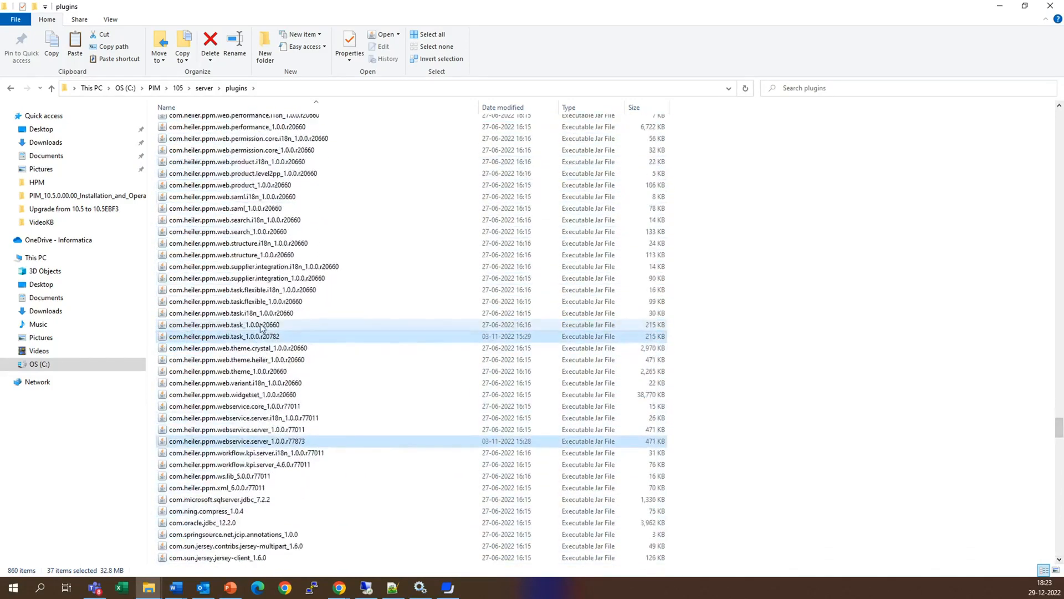
- Select web.task_1.0.0.r20660 and webservice.server_1.0.0.r77011, and deselect their r20782 and r77873 counterparts
left_click(261, 326, "ctrl")
left_click(264, 336, "ctrl")
left_click(289, 428, "ctrl")
left_click(293, 441, "ctrl")
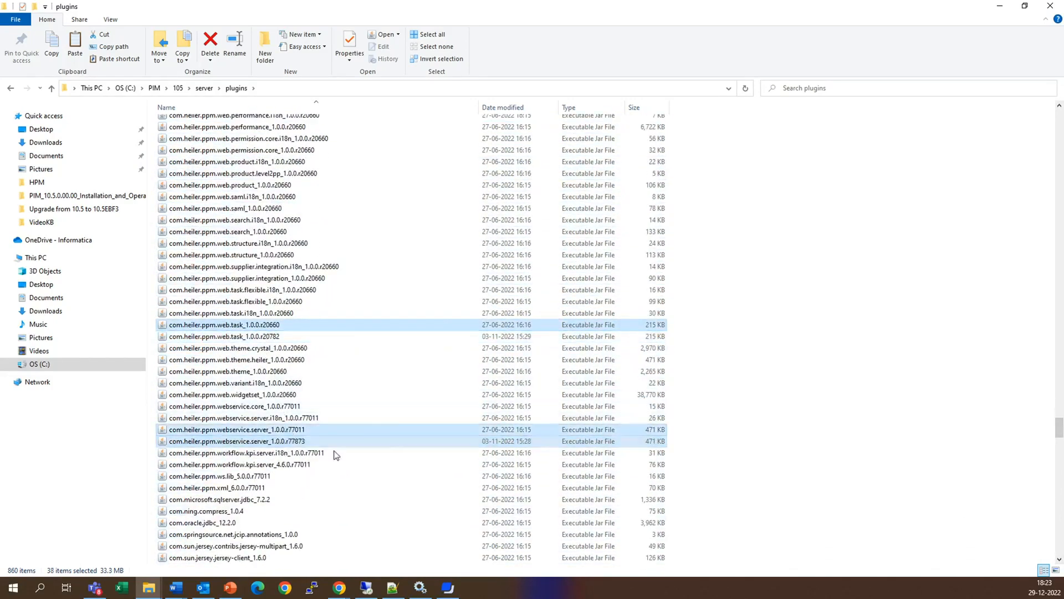
- Delete all the selected old plugin versions from the server's plugins folder, moving them to the Recycle Bin
scroll(1059, 561, "down", 20)
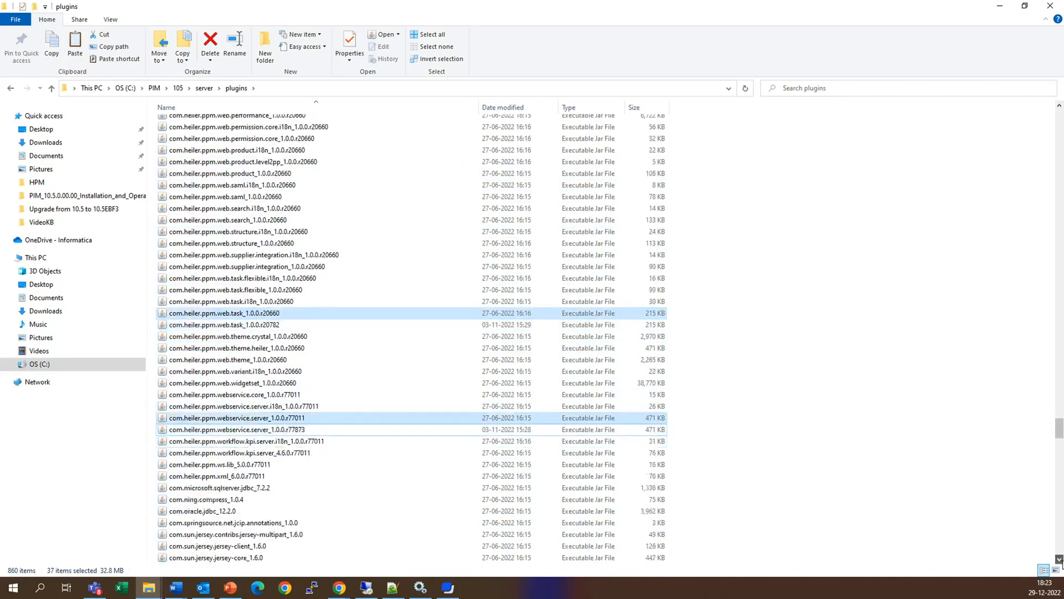
scroll(1059, 549, "up", 20)
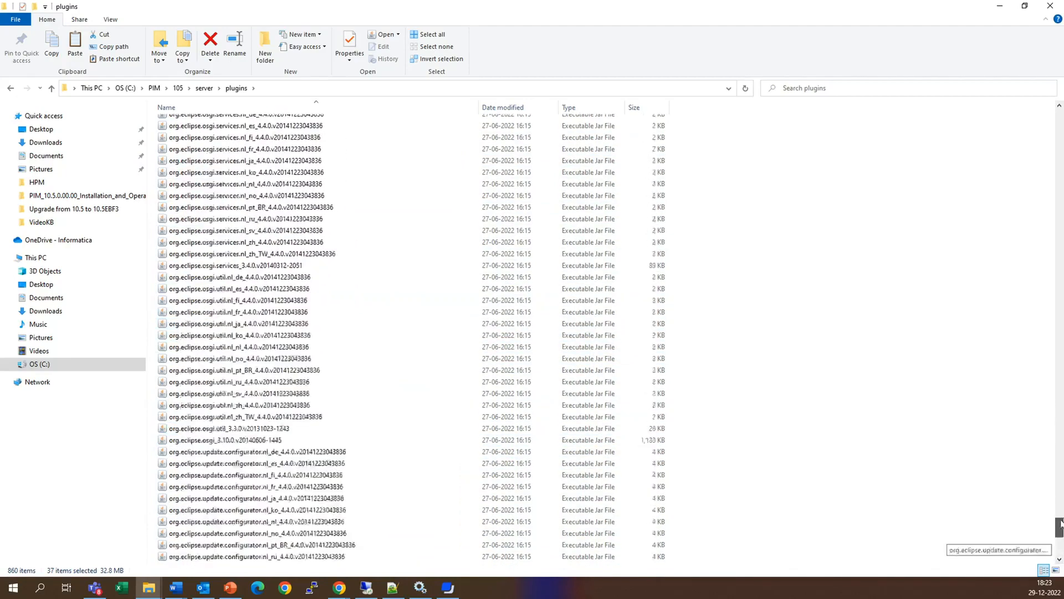
scroll(1059, 549, "up", 4)
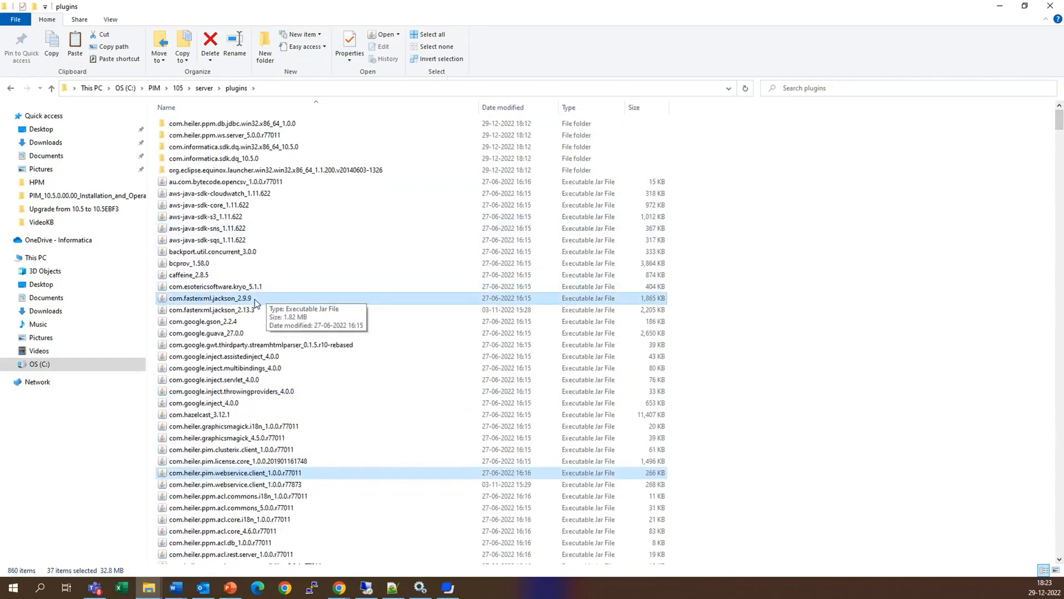
key("Delete")
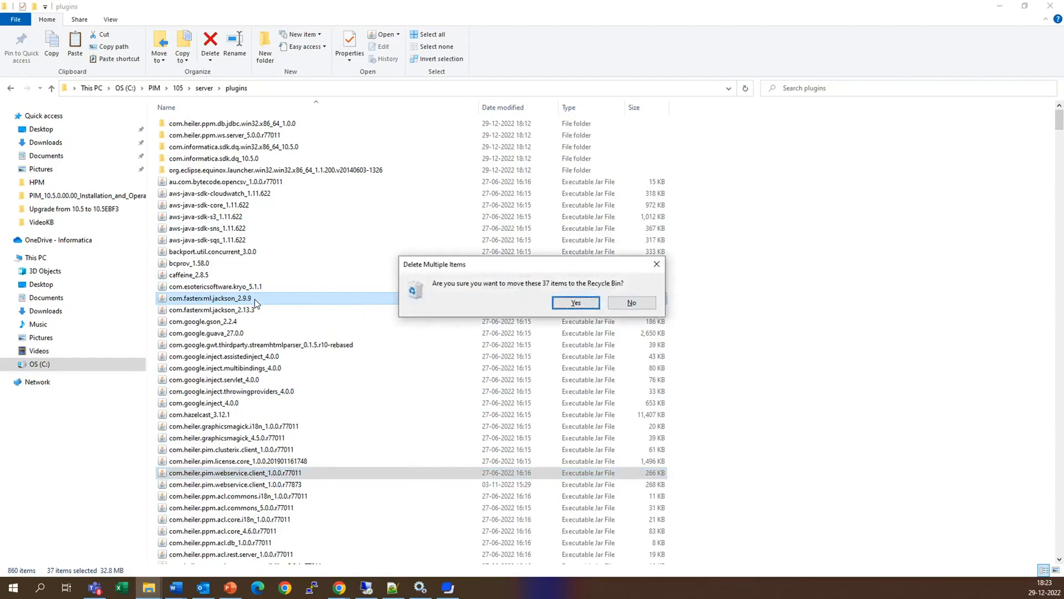
left_click(574, 303)
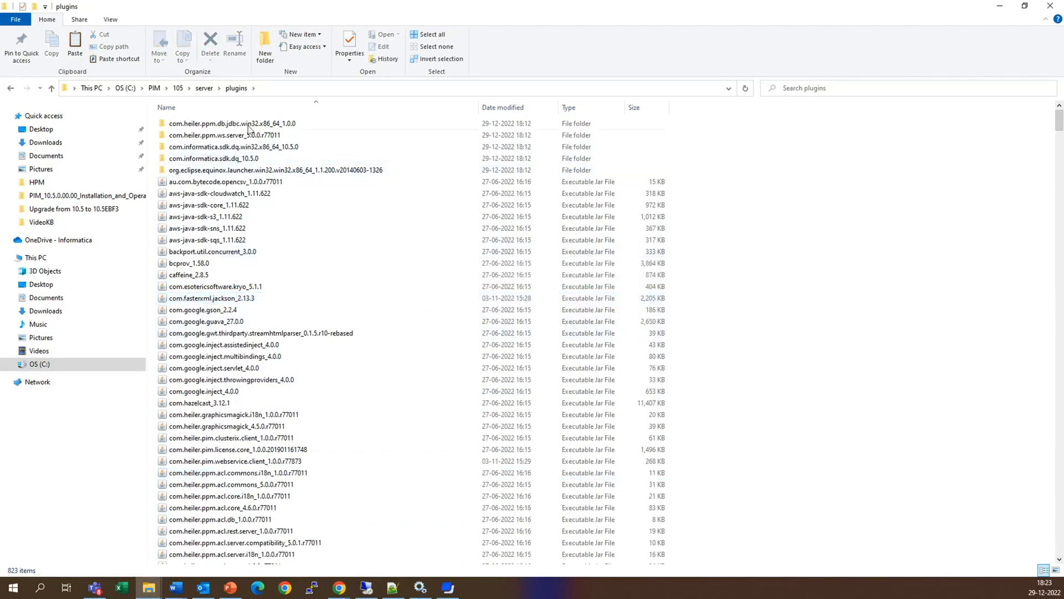
- Start the Product 360 server by running the console script in the server folder, and maximize its console window
left_click(203, 89)
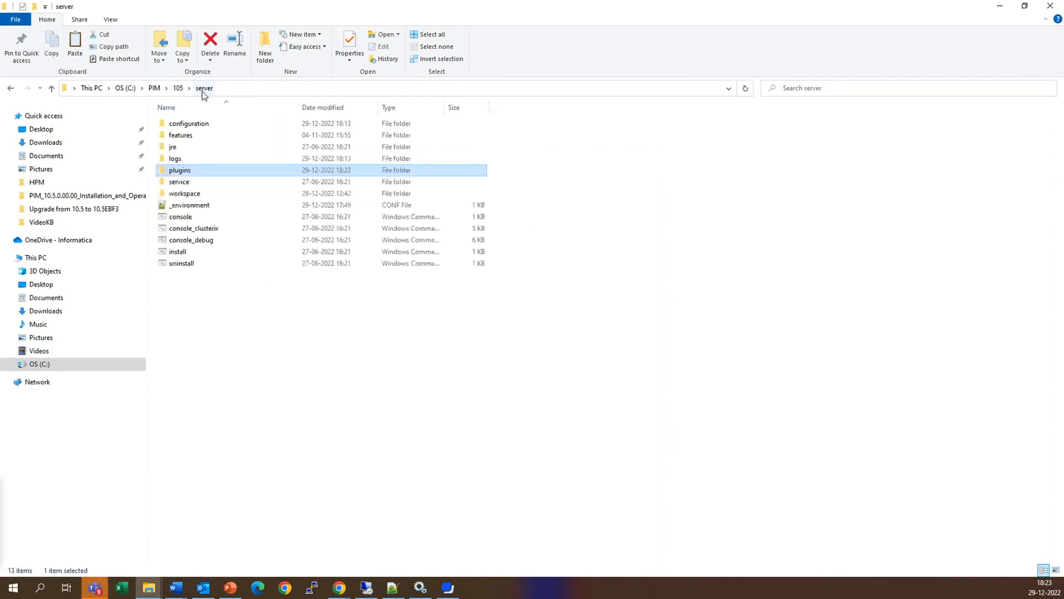
double_click(187, 220)
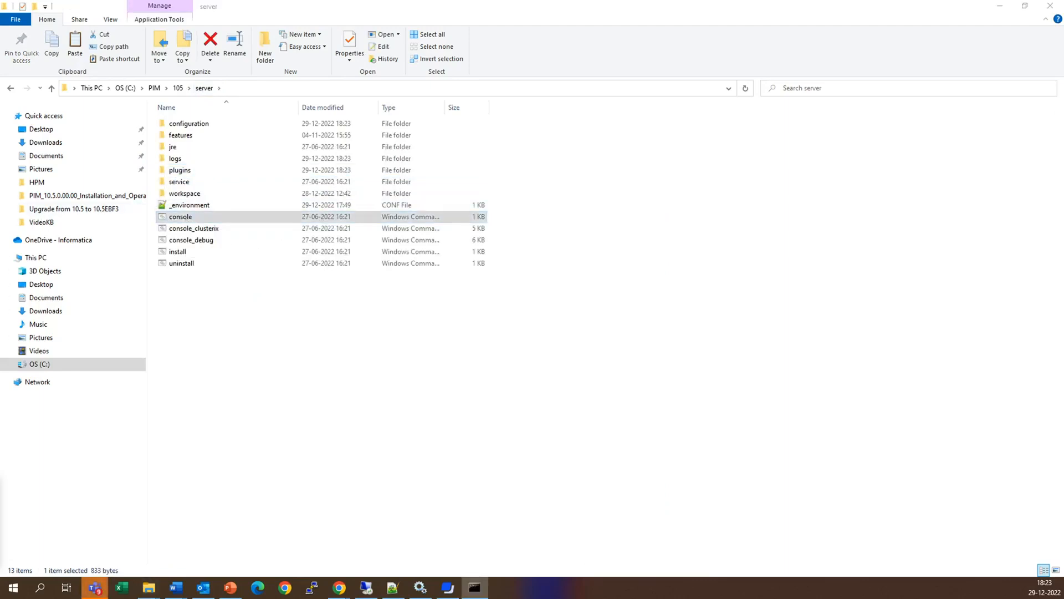
left_click_drag(400, 143, 478, 145)
double_click(478, 143)
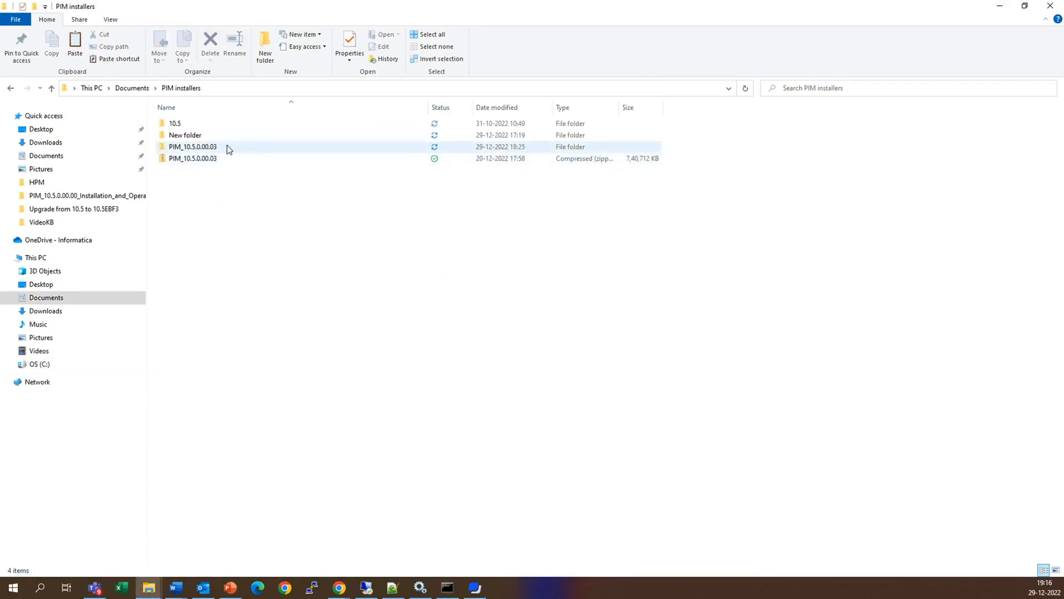
- Copy all plugins from the client plugins folder inside PIM_10.5.0.00.03_Rev-77873_client_win64.delta
mouse_move(223, 148)
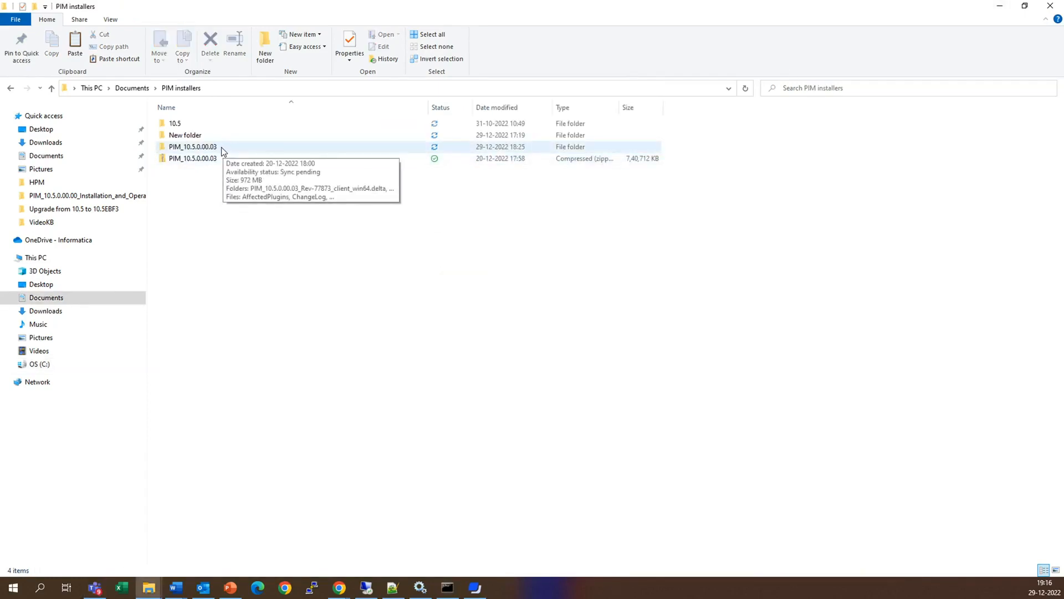
double_click(222, 148)
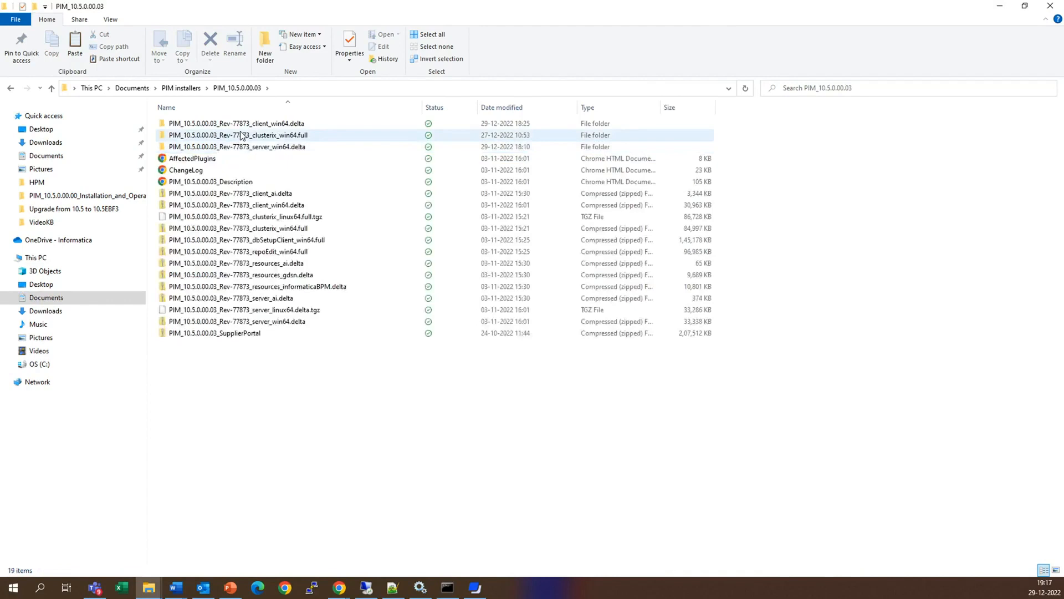
mouse_move(242, 136)
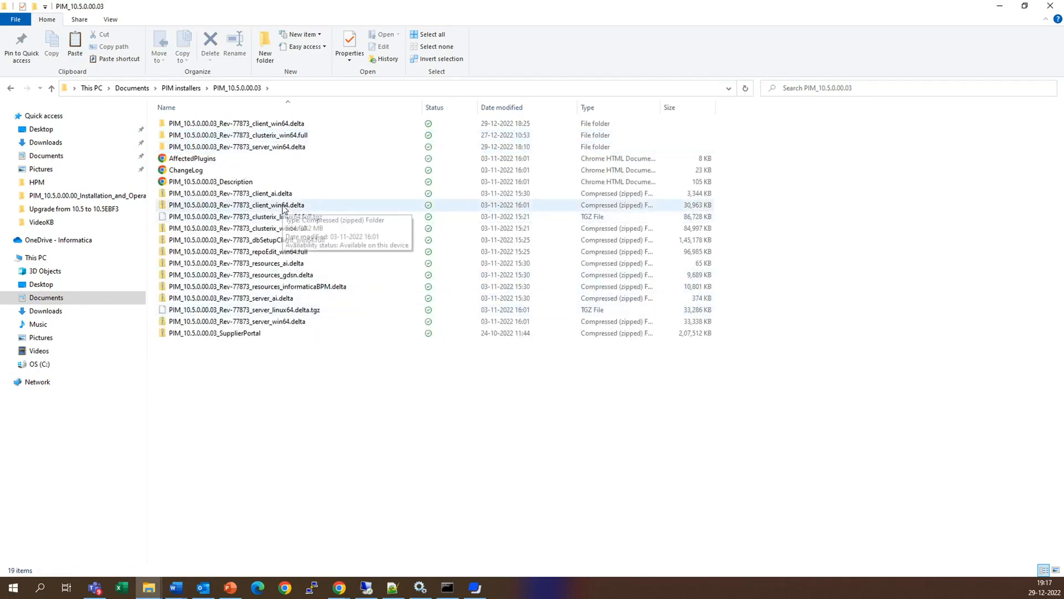
double_click(276, 124)
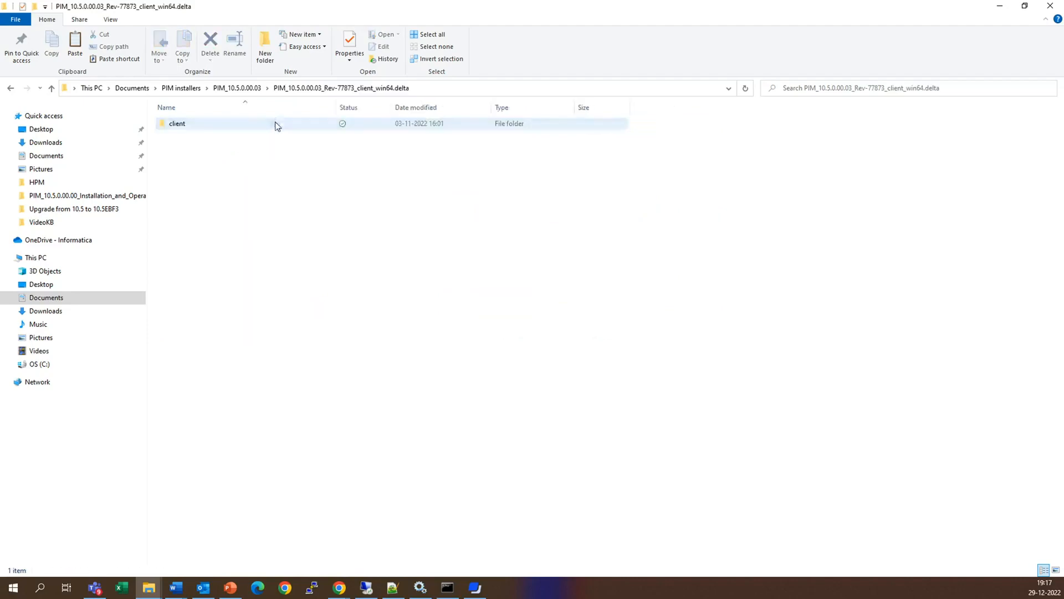
double_click(205, 127)
double_click(197, 129)
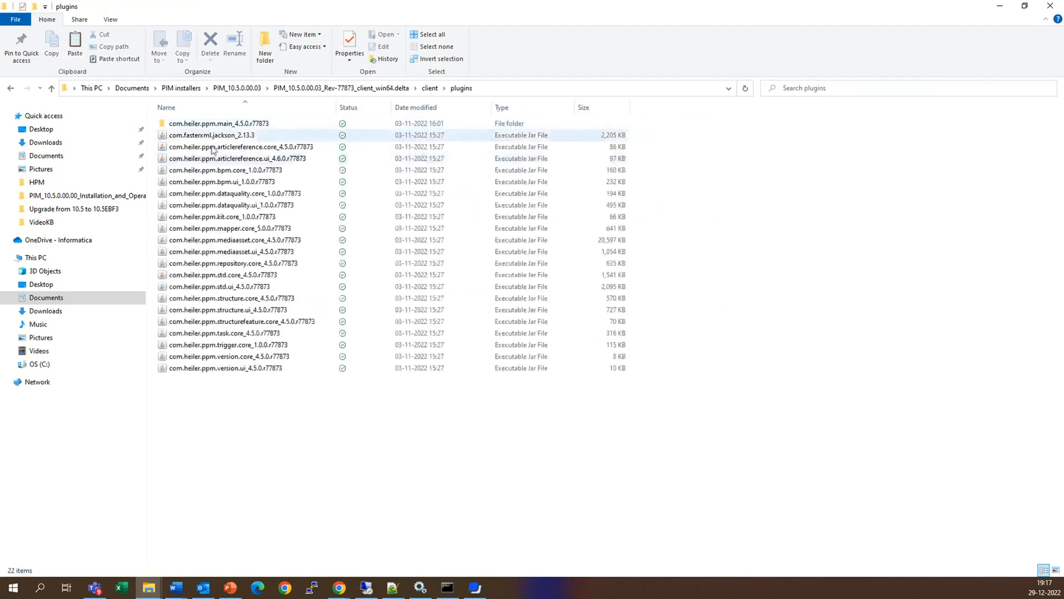
key("ctrl+a")
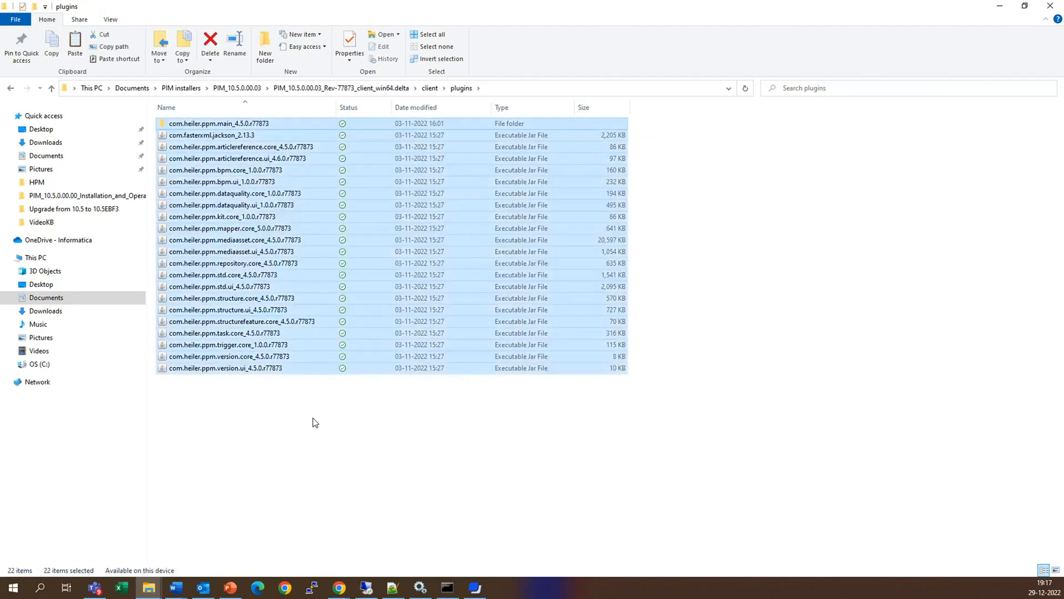
- Paste the delta plugins into the client plugins folder of PIM_10.5.0.00.00_Rev-77011_client_win64.full, replacing the files with the same names
mouse_move(149, 588)
left_click(100, 530)
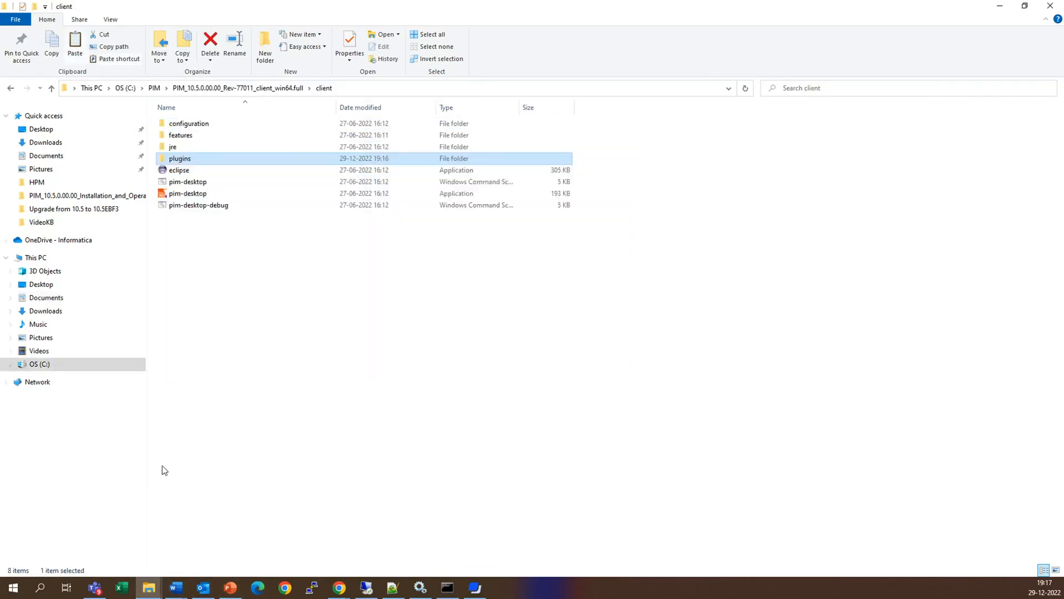
double_click(184, 161)
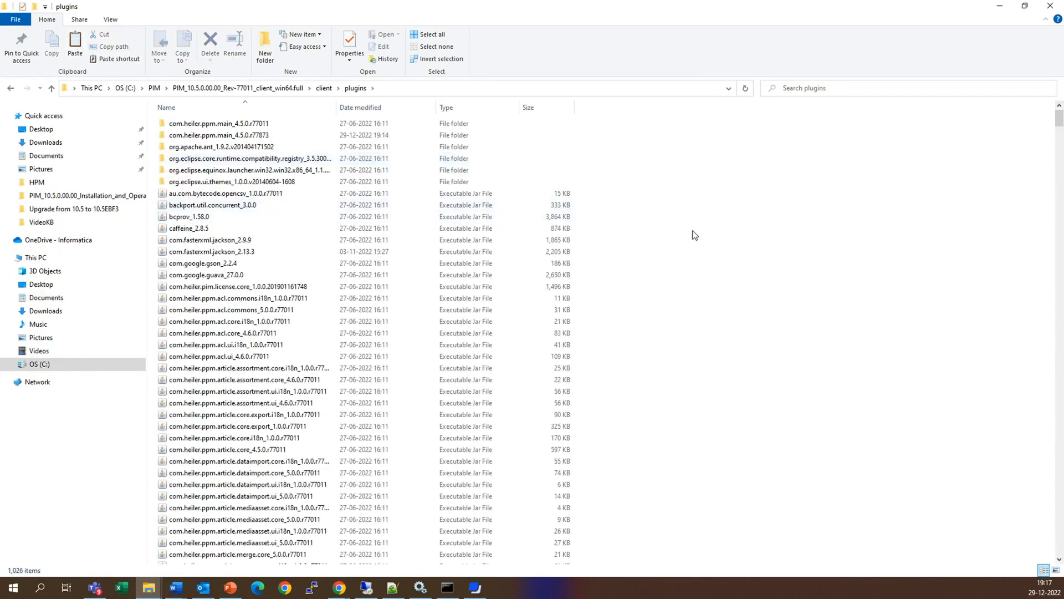
key("ctrl+v")
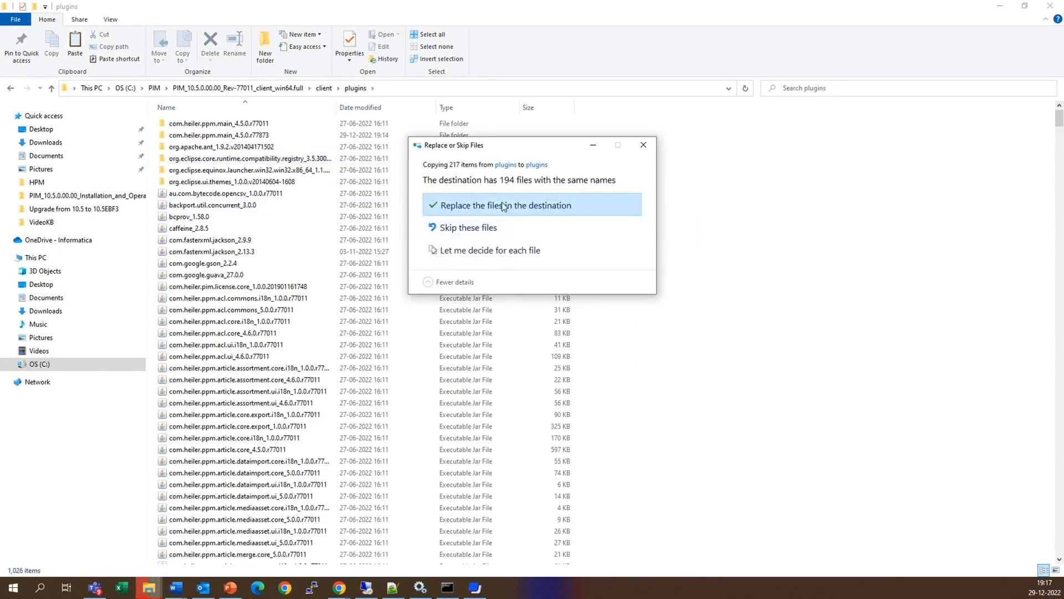
left_click(504, 205)
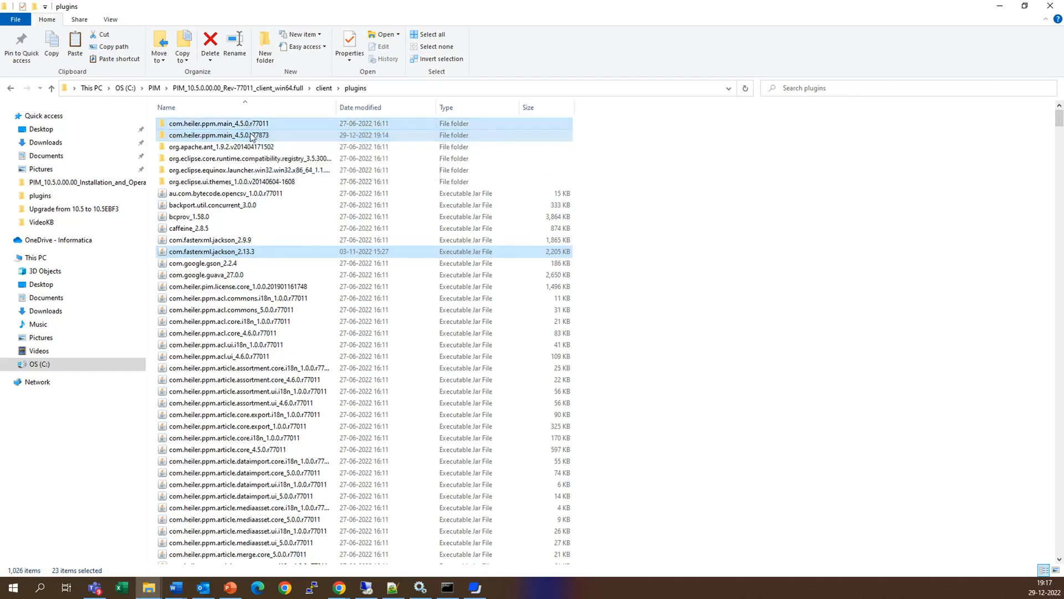
- Swap the selection to the old versions: main, articlereference.core and articlereference.ui at r77011, plus com.fasterxml.jackson_2.9.9
left_click(226, 242, "ctrl")
left_click(230, 254, "ctrl")
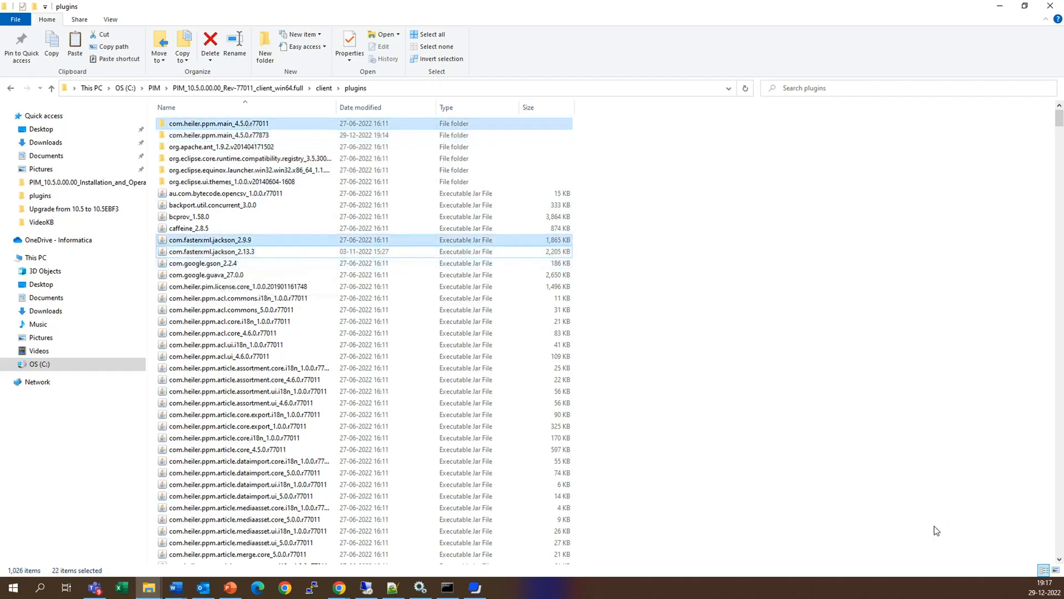
left_click_drag(1059, 561, 1059, 561)
left_click(274, 349, "ctrl")
left_click(282, 361, "ctrl")
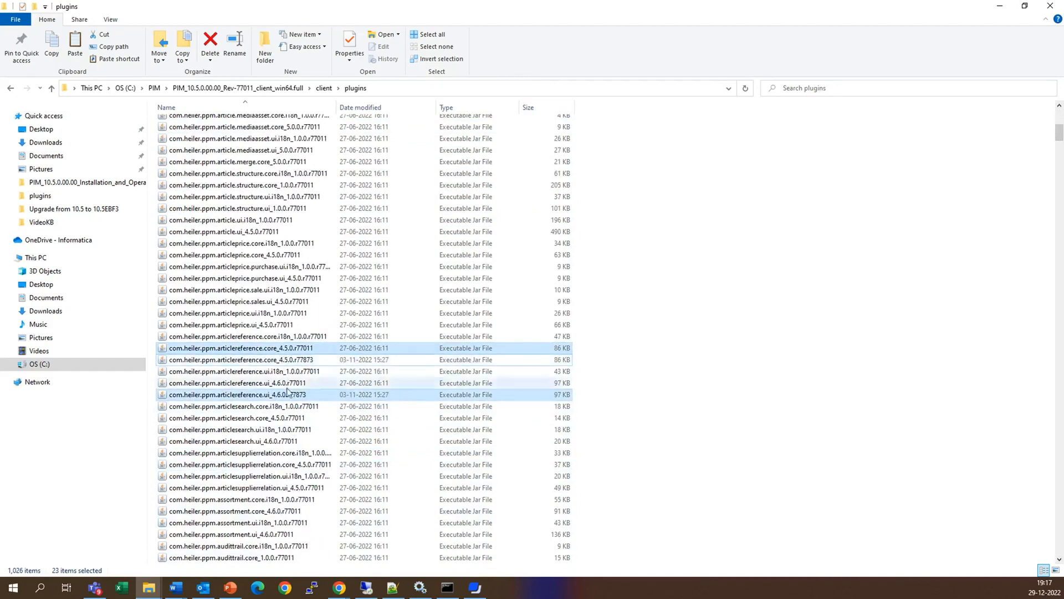
left_click(287, 383, "ctrl")
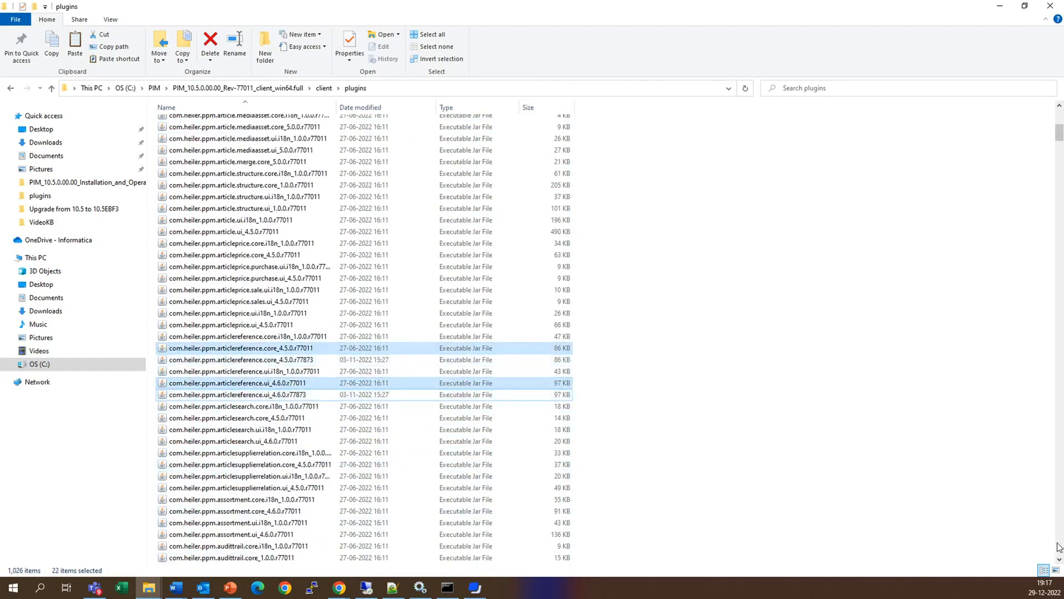
- Select the r77011 versions of bpm.core and bpm.ui among the client plugins, and deselect their r77873 counterparts
left_click_drag(1058, 560, 1058, 561)
left_click(294, 313, "ctrl")
left_click(283, 325, "ctrl")
left_click(269, 348, "ctrl")
left_click(264, 361, "ctrl")
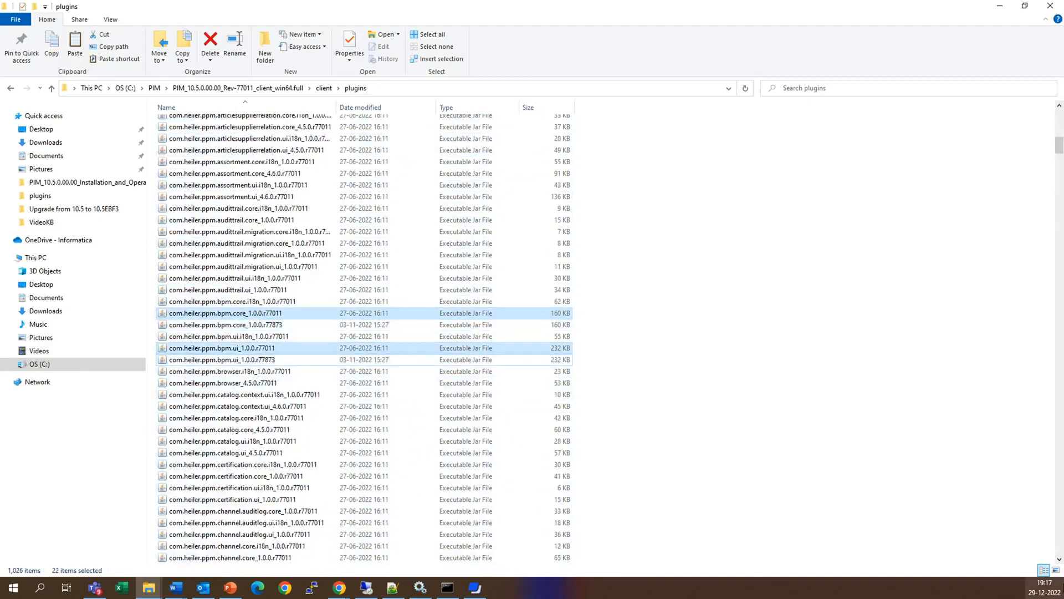
- Select the r77011 versions of dataquality.core and dataquality.ui, and deselect their r77873 counterparts
left_click_drag(1058, 561, 1059, 561)
left_click(311, 277, "ctrl")
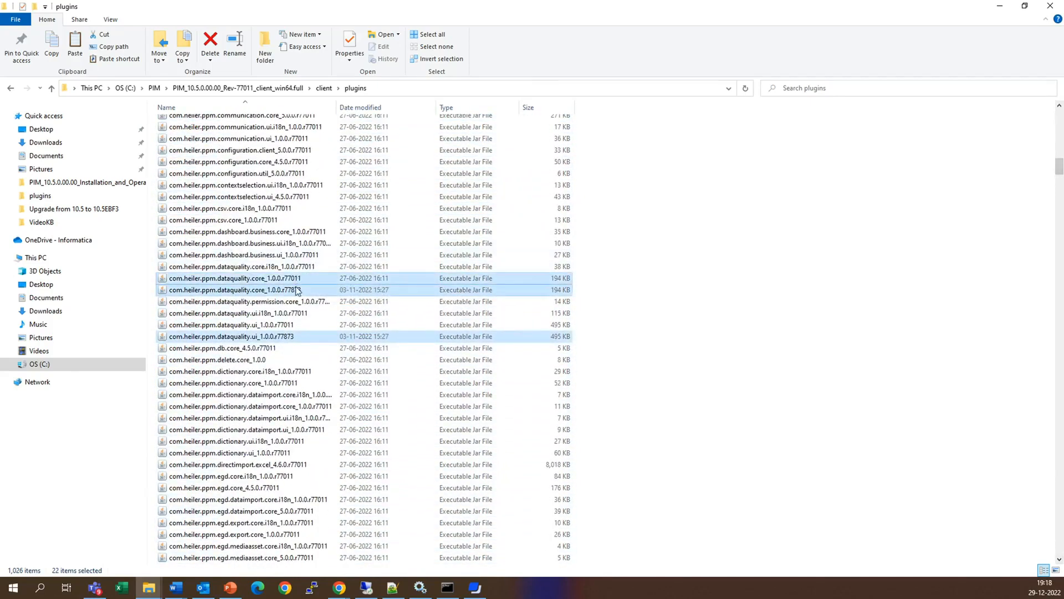
left_click(297, 289, "ctrl")
left_click(294, 325, "ctrl")
left_click(294, 336, "ctrl")
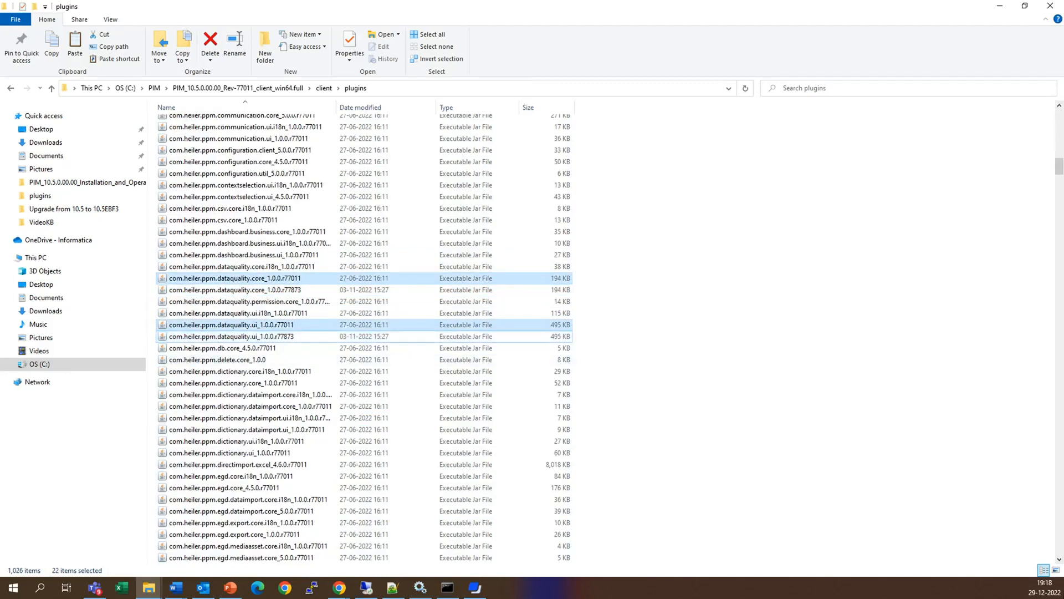
- Select the r77011 versions of kit.core and mapper.core, and deselect their r77873 counterparts
left_click_drag(1058, 561, 1058, 560)
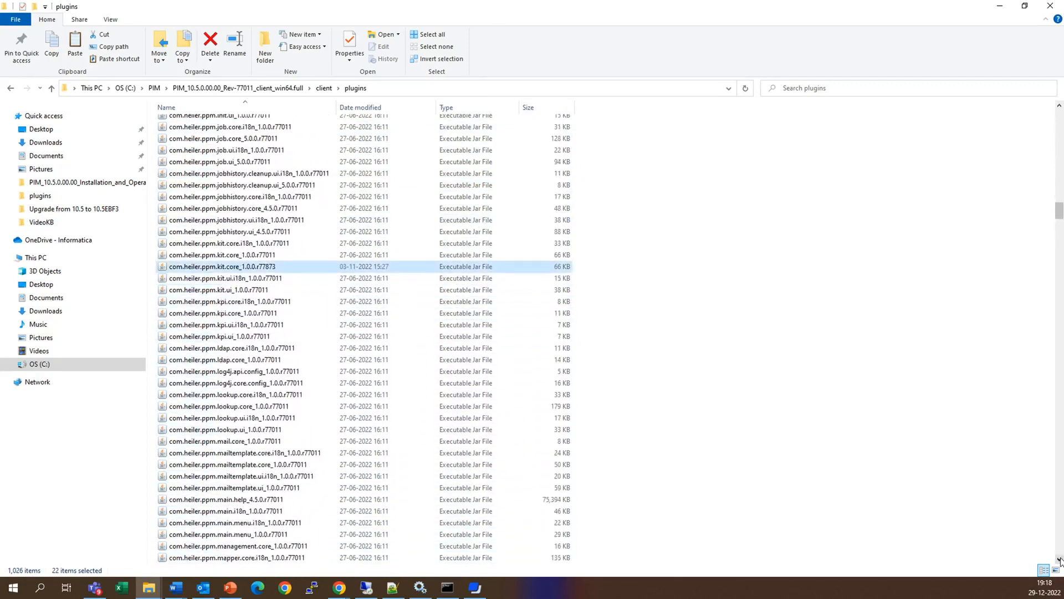
left_click(266, 256, "ctrl")
left_click(265, 267, "ctrl")
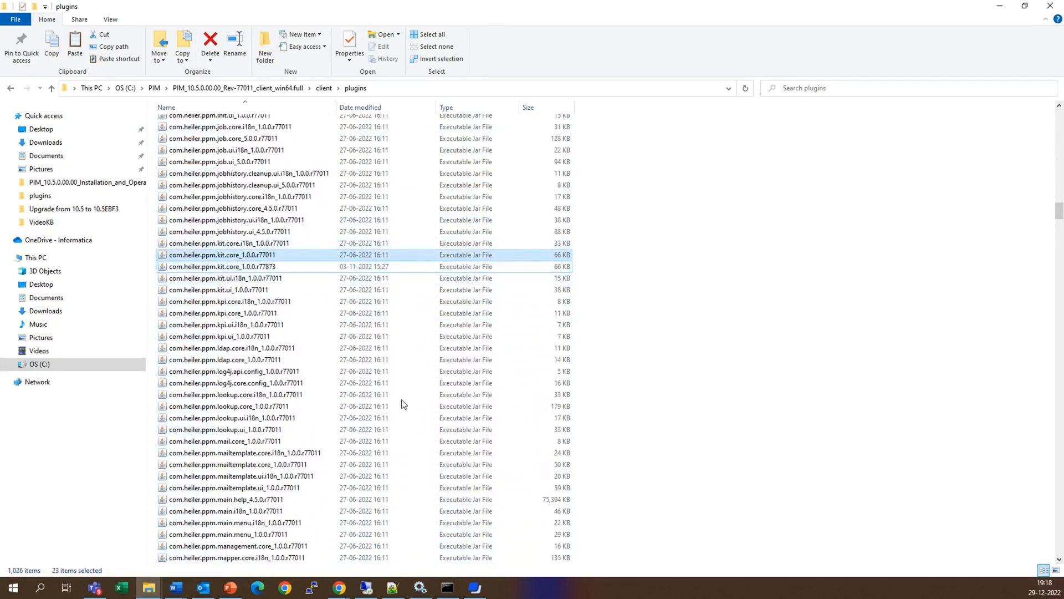
left_click_drag(1059, 560, 1058, 560)
left_click(275, 198, "ctrl")
left_click(274, 209, "ctrl")
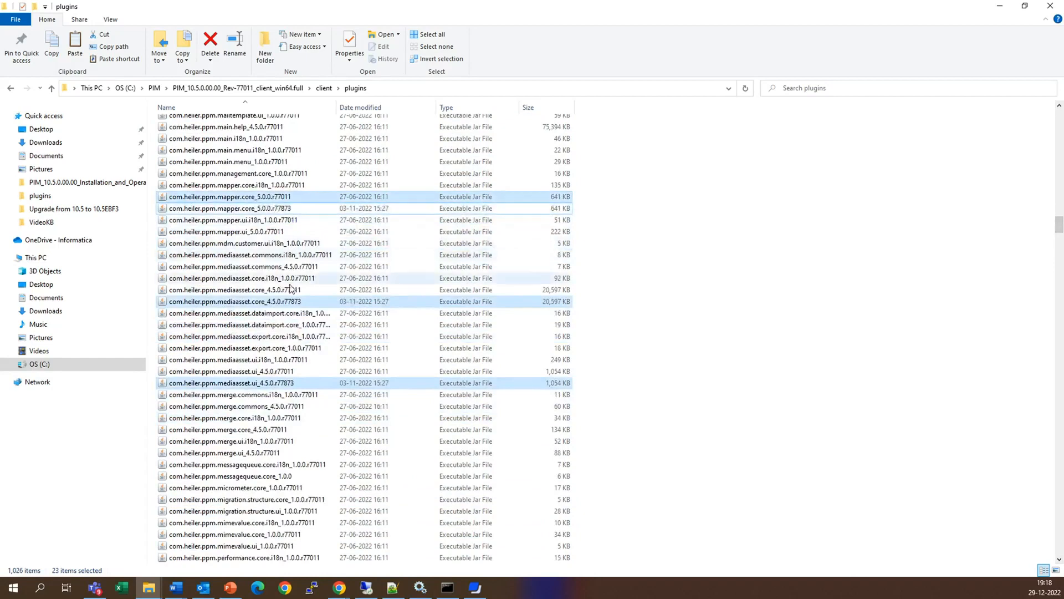
- Select the r77011 versions of mediaasset.core, mediaasset.ui and repository.core, and deselect their r77873 counterparts
left_click(285, 289, "ctrl")
left_click(288, 301, "ctrl")
left_click(286, 370, "ctrl")
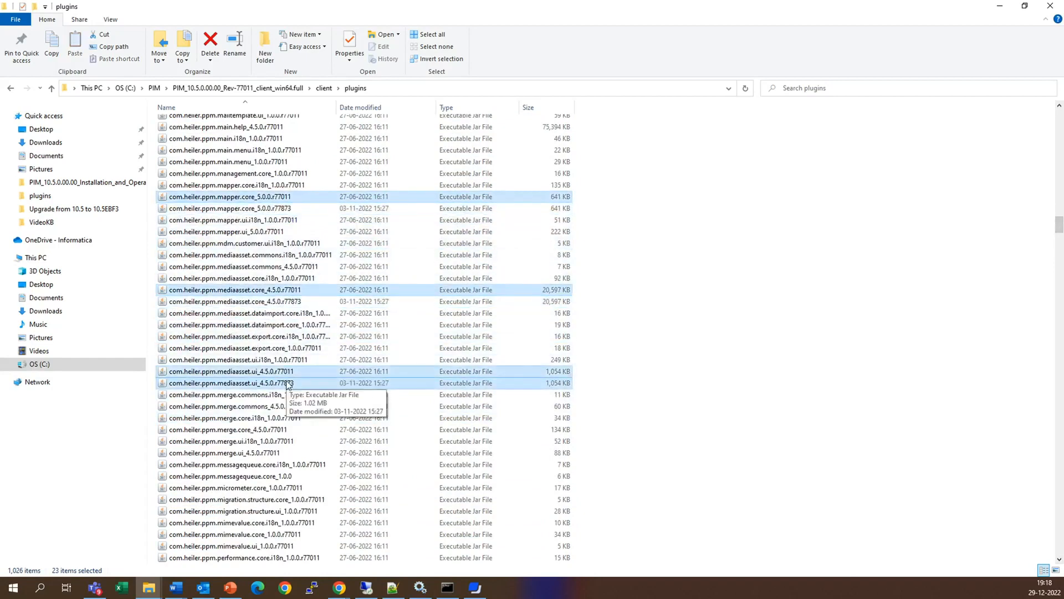
left_click(286, 382, "ctrl")
left_click_drag(1059, 559, 1059, 559)
left_click(289, 303, "ctrl")
left_click(288, 314, "ctrl")
- Select the r77011 versions of std.core and std.ui, and deselect their r77873 counterparts
left_click_drag(1060, 560, 1059, 559)
left_click(262, 255, "ctrl")
left_click(269, 268, "ctrl")
left_click(265, 301, "ctrl")
- Select the r77011 versions of structure.core, structure.ui and structurefeature.core, and deselect their r77873 counterparts
left_click(280, 325, "ctrl")
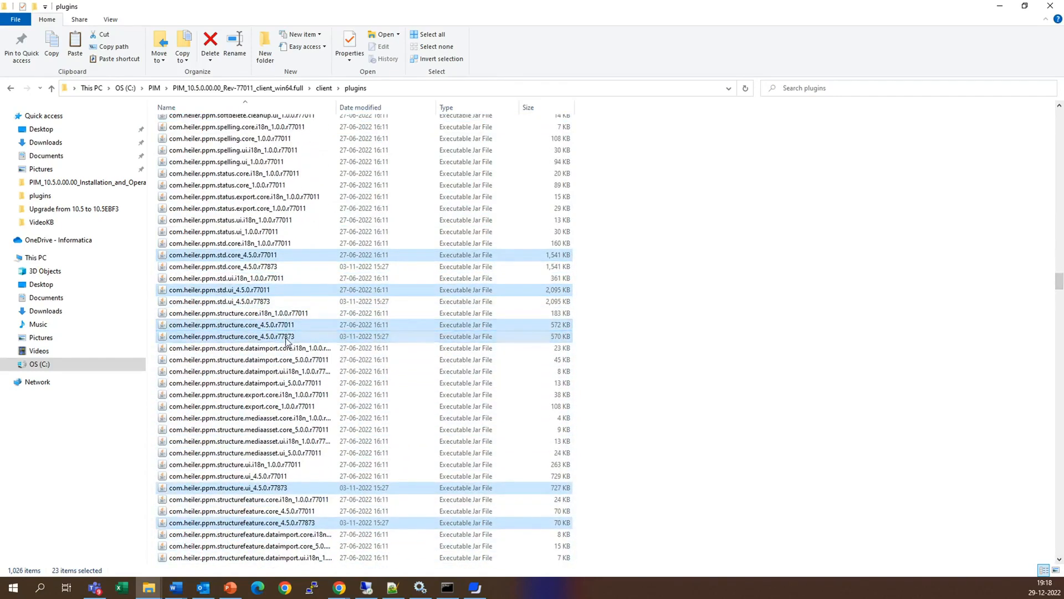
left_click(284, 336, "ctrl")
left_click(277, 477, "ctrl")
left_click(279, 488, "ctrl")
left_click(277, 511, "ctrl")
left_click(277, 522, "ctrl")
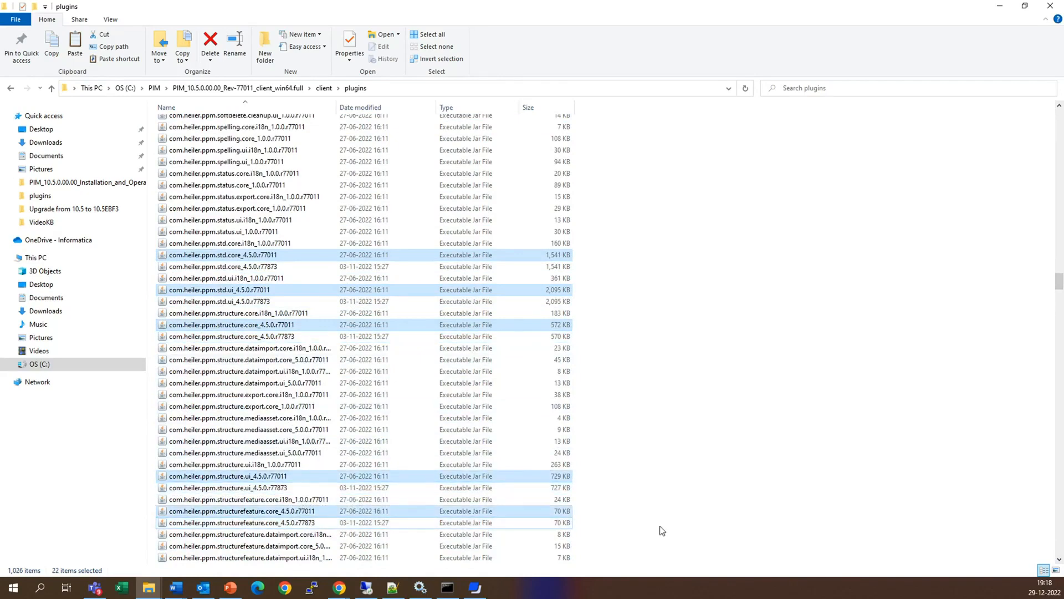
- Select the r77011 versions of task.core and trigger.core, and deselect their r77873 counterparts
left_click(1059, 559)
left_click(1059, 559)
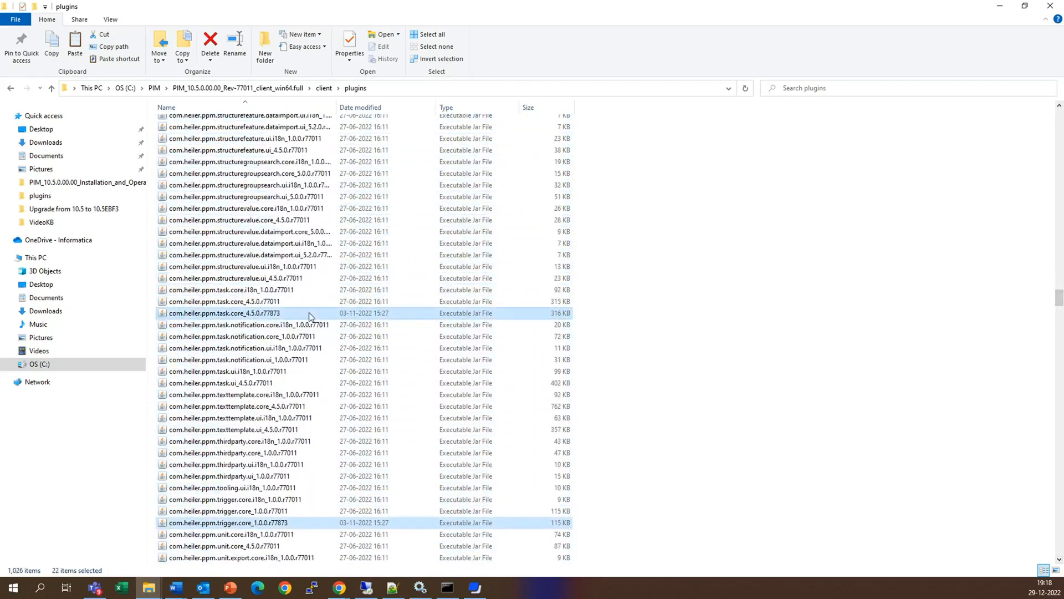
left_click(266, 301, "ctrl")
left_click(266, 312, "ctrl")
left_click(268, 510, "ctrl")
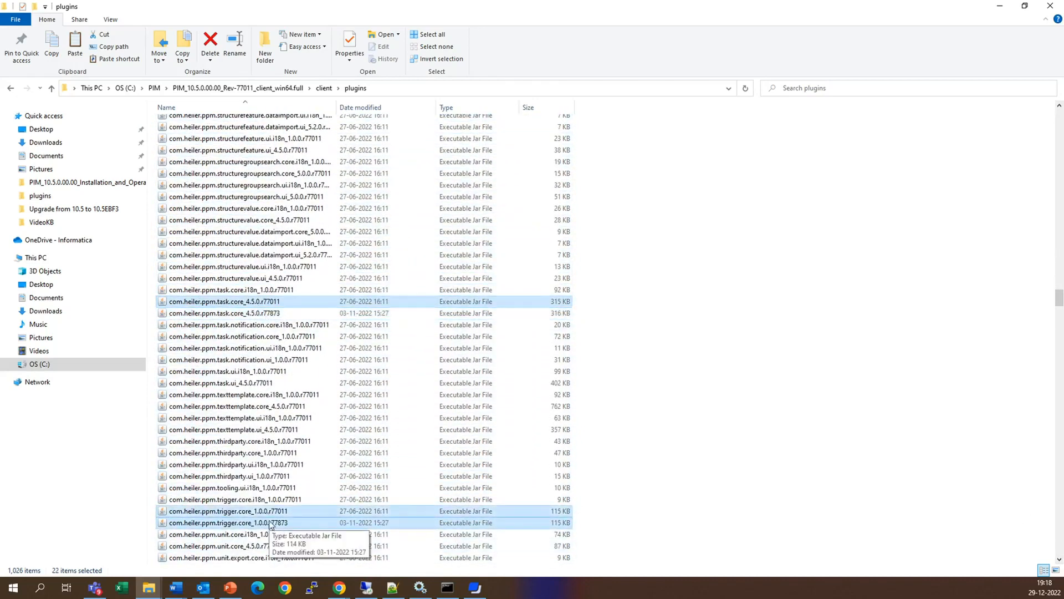
- Select the r77011 versions of version.core and version.ui, and deselect their r77873 counterparts
scroll(1059, 559, "down", 8)
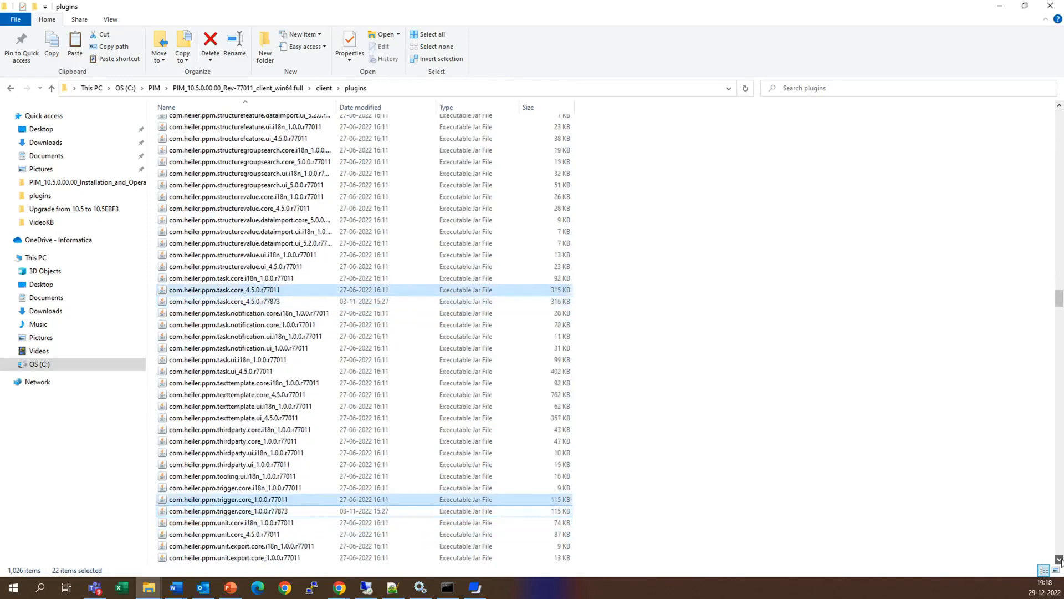
scroll(1060, 560, "down", 3)
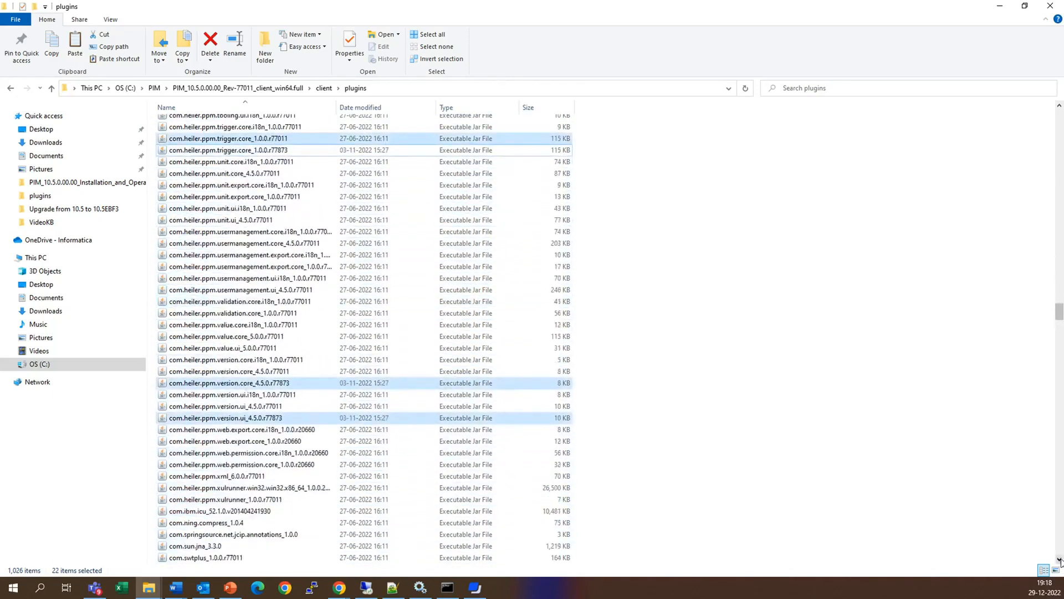
left_click(238, 371, "ctrl")
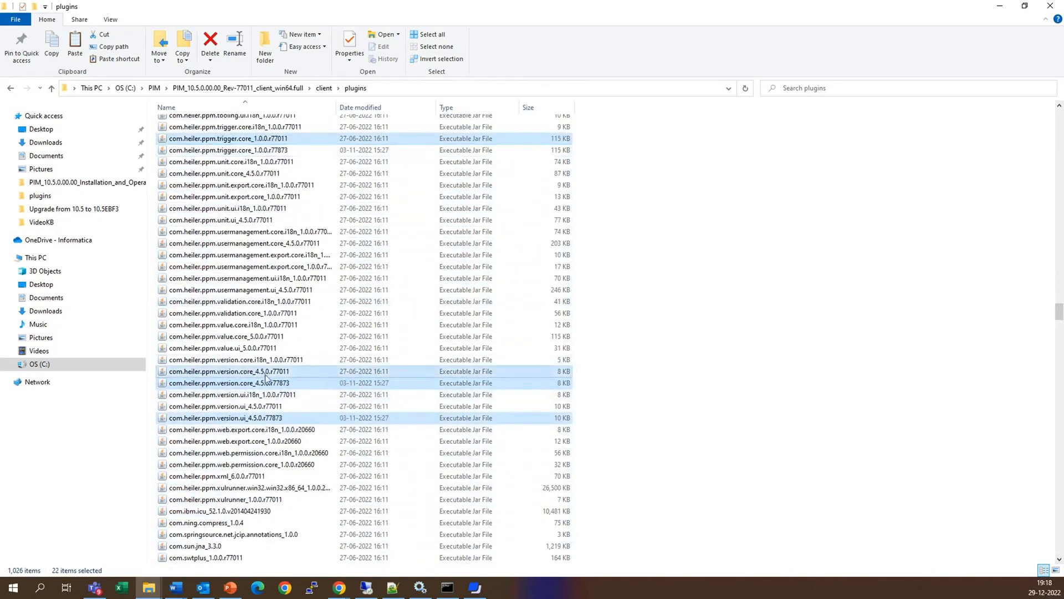
left_click(270, 417, "ctrl")
- Check the rest of the plugins list and move all the selected old plugins, including com.fasterxml.jackson_2.9.9, to the Recycle Bin
left_click(1059, 559)
scroll(1059, 558, "down", 10)
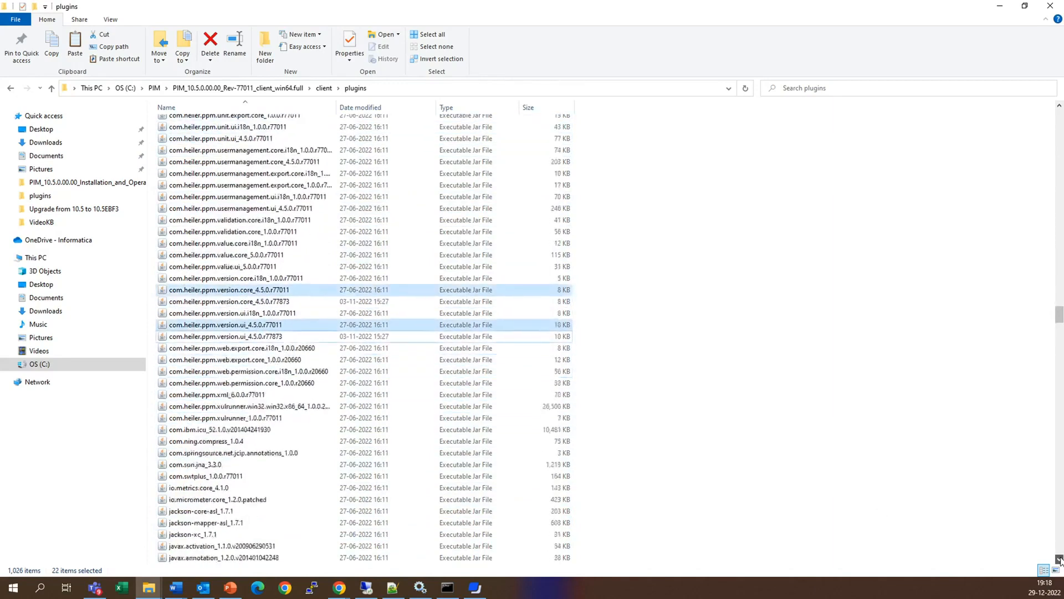
scroll(1059, 559, "down", 11)
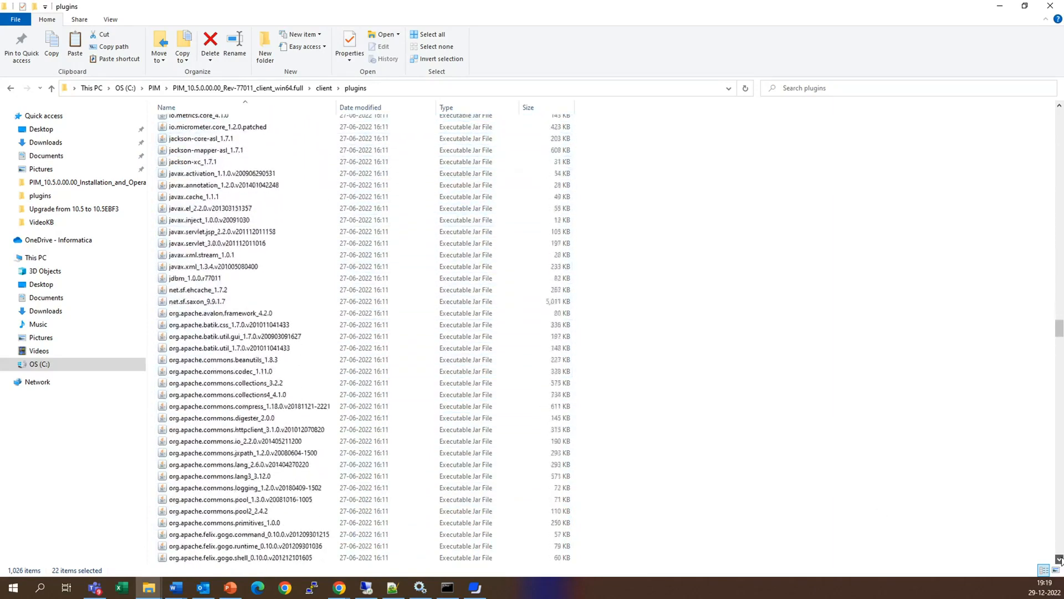
left_click_drag(1059, 340, 1061, 121)
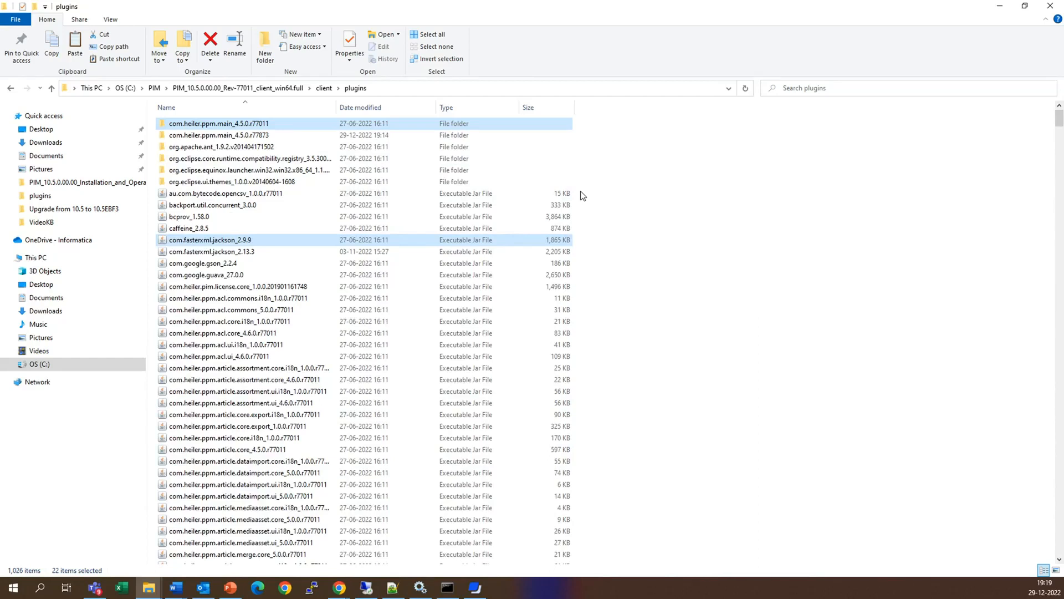
key("Delete")
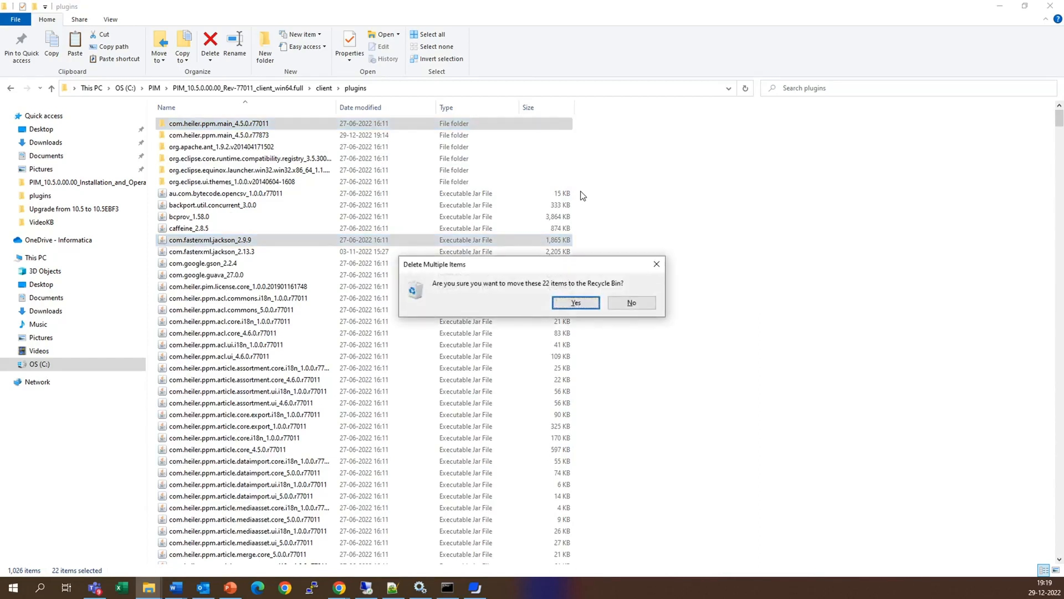
left_click(584, 304)
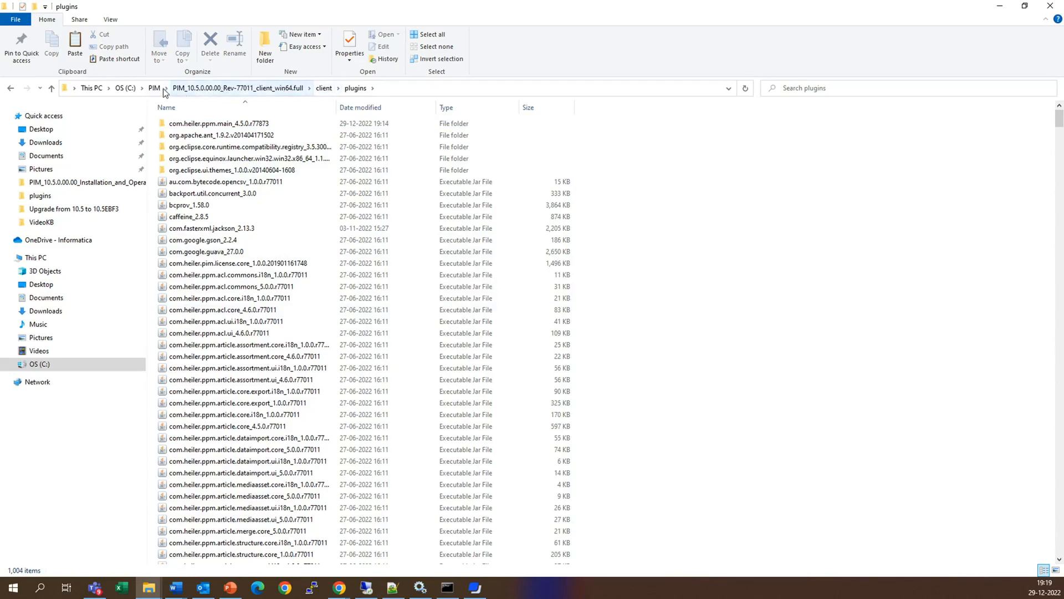
- Go to the client folder of PIM_10.5.0.00.00_Rev-77011_client_win64.full and launch the pim-desktop application
left_click(208, 87)
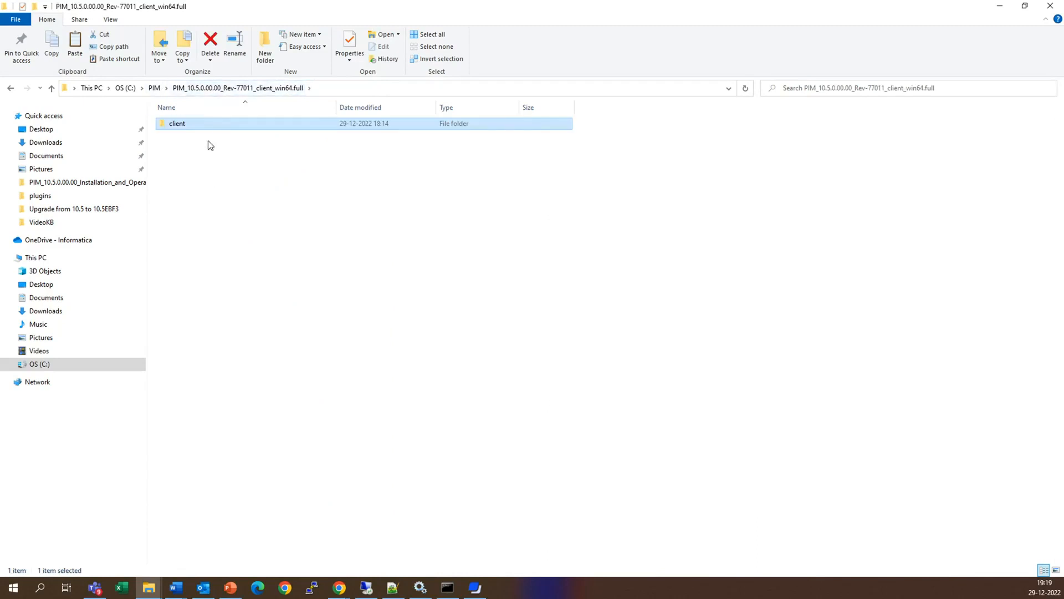
double_click(177, 123)
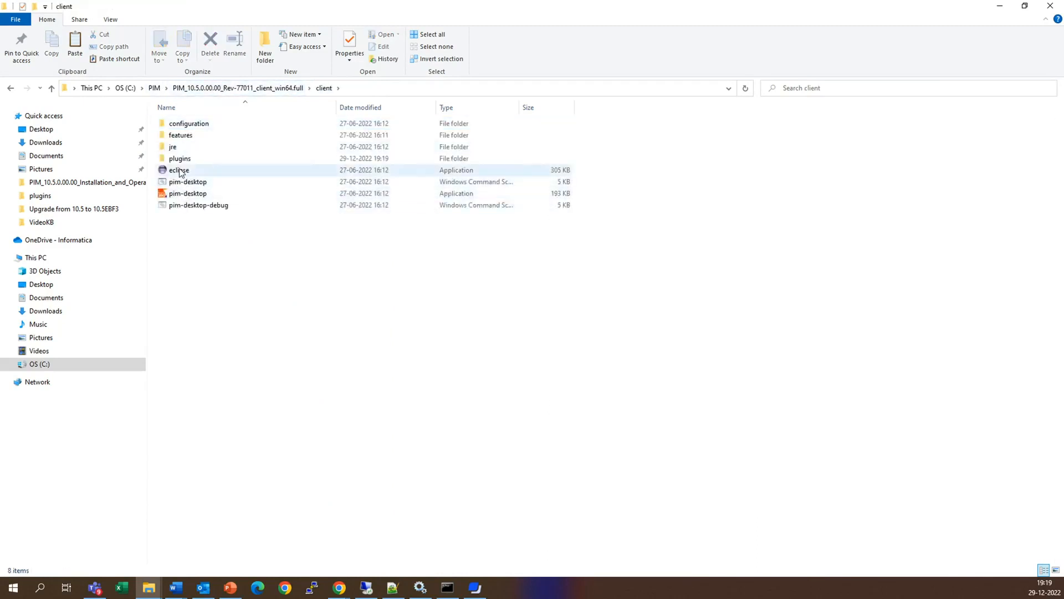
left_click(182, 194)
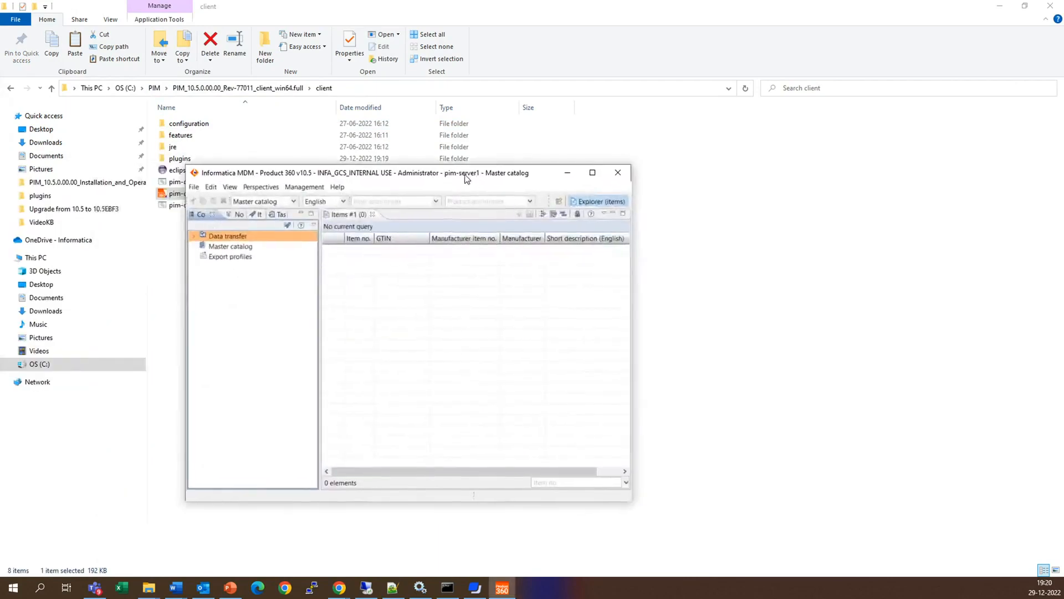
- Check the desktop client's version in the About information of Informatica MDM - Product 360, and close it
left_click(152, 19)
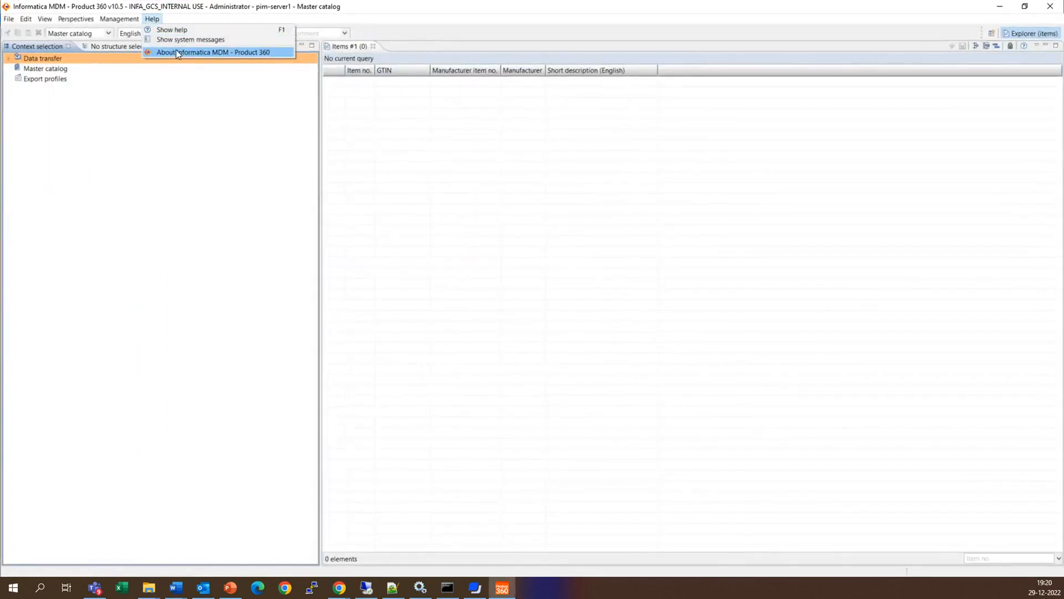
left_click(178, 52)
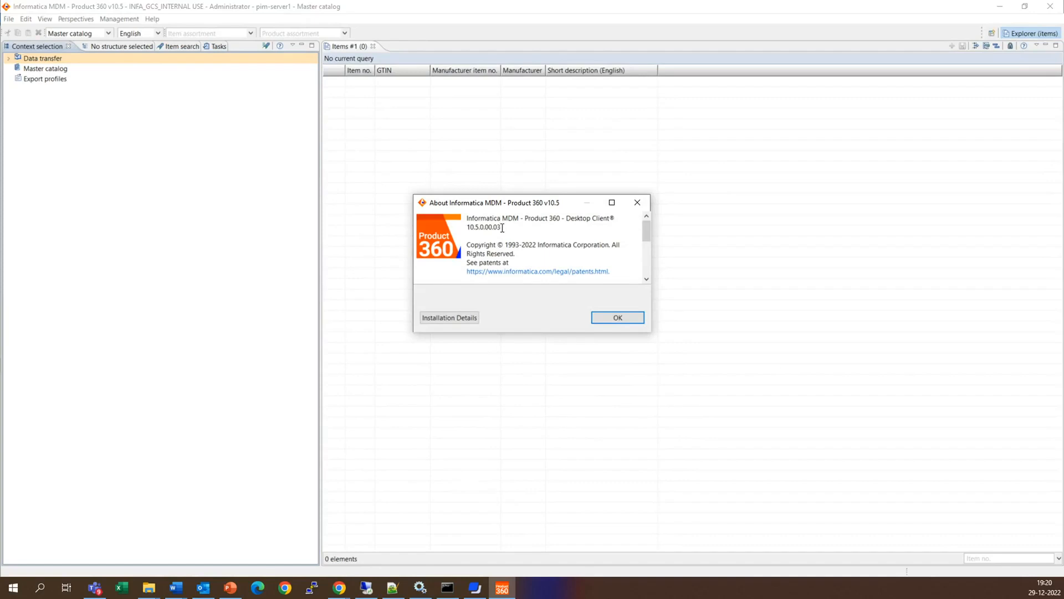
left_click(615, 317)
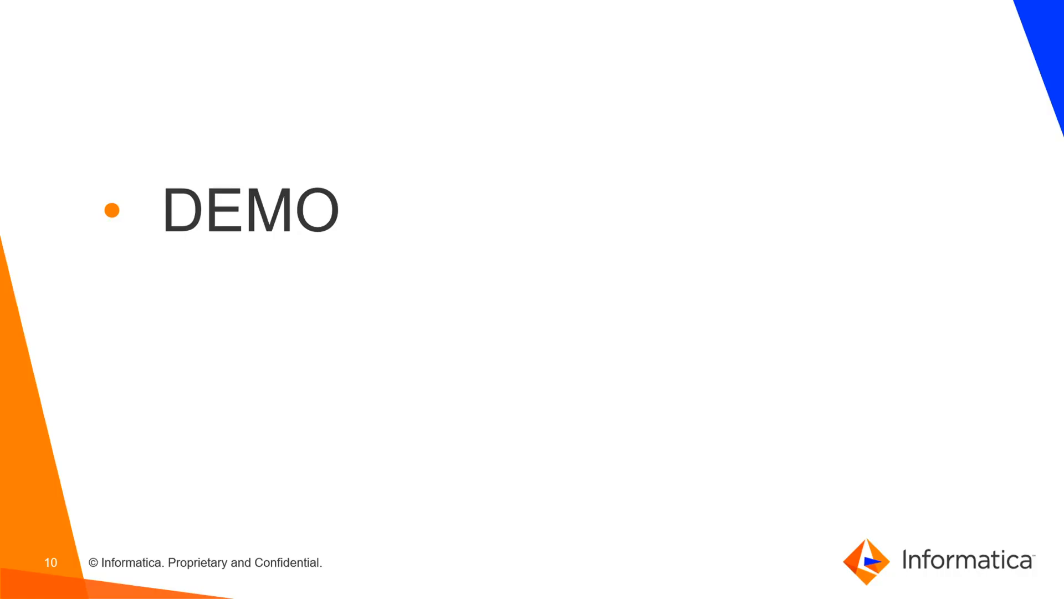
key("Right")
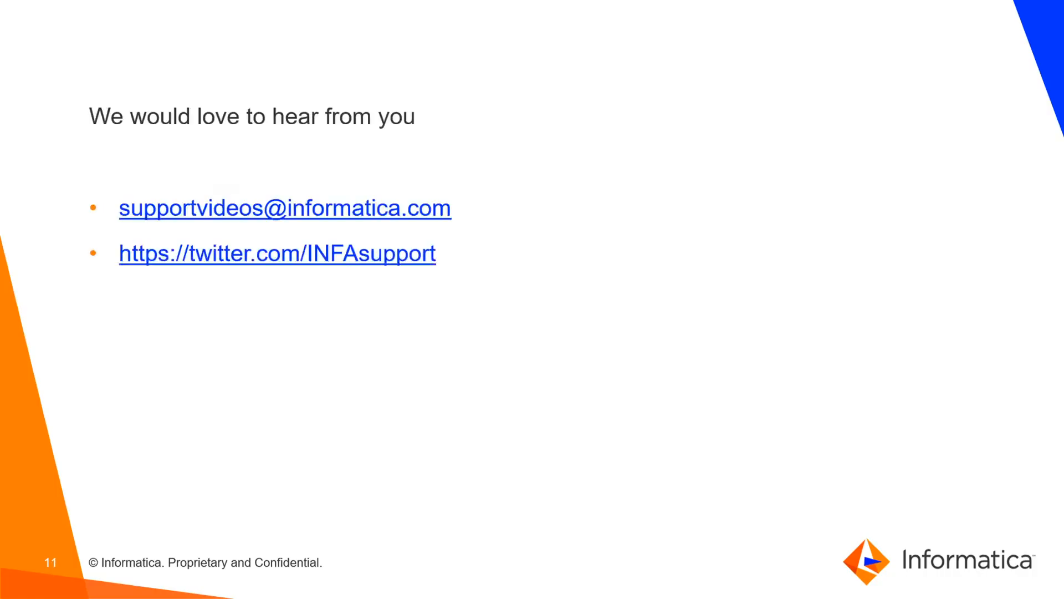